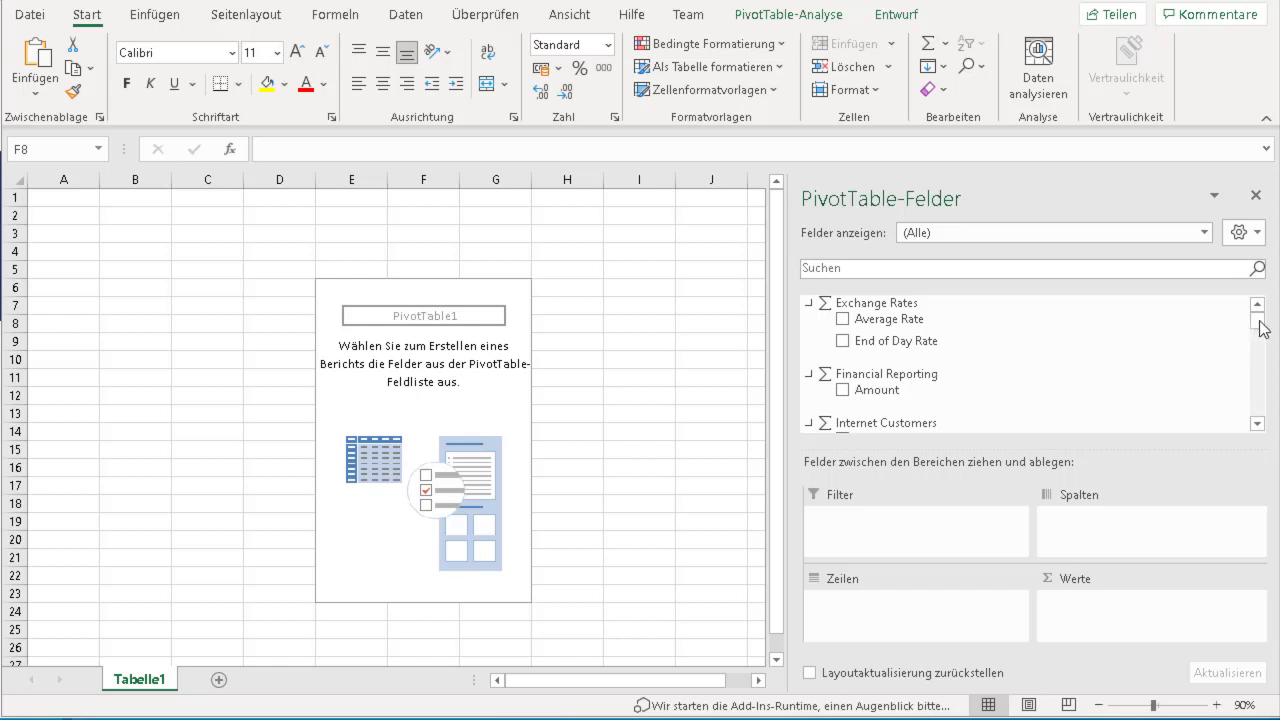
- Arrange the PivotTable field pane with its areas beside the field list
drag(1257, 333, 1257, 356)
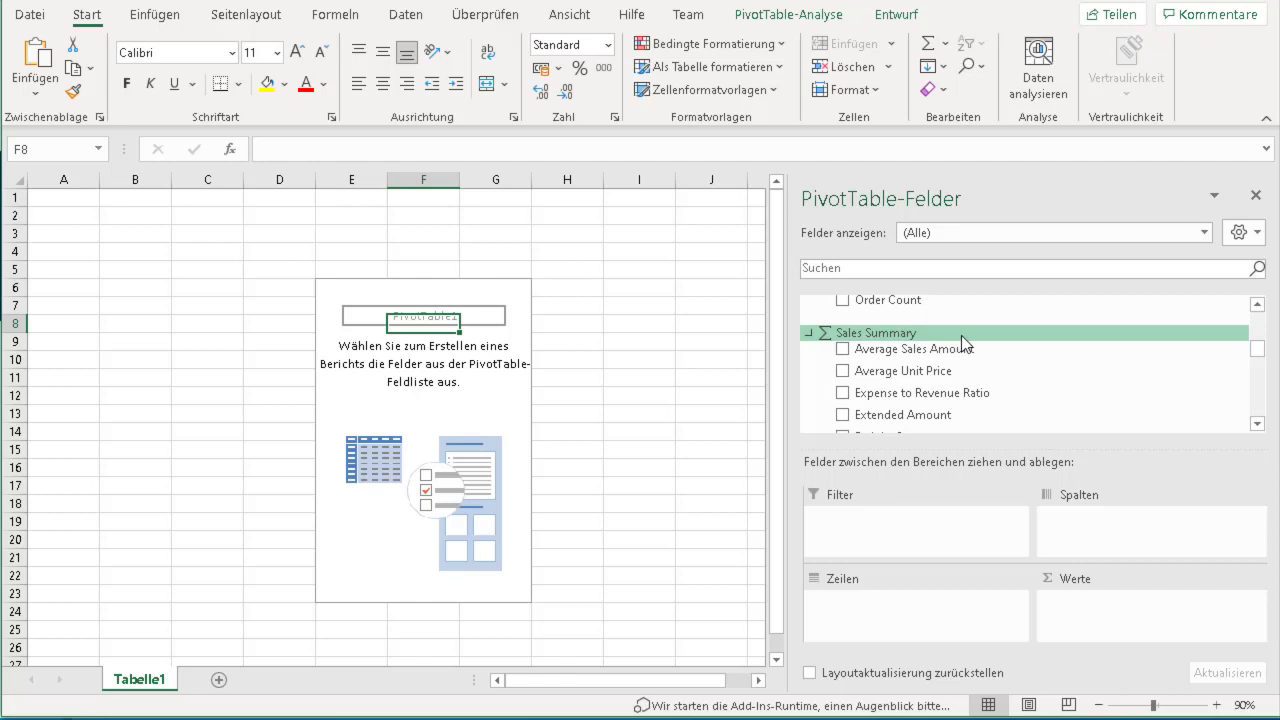
click(1256, 240)
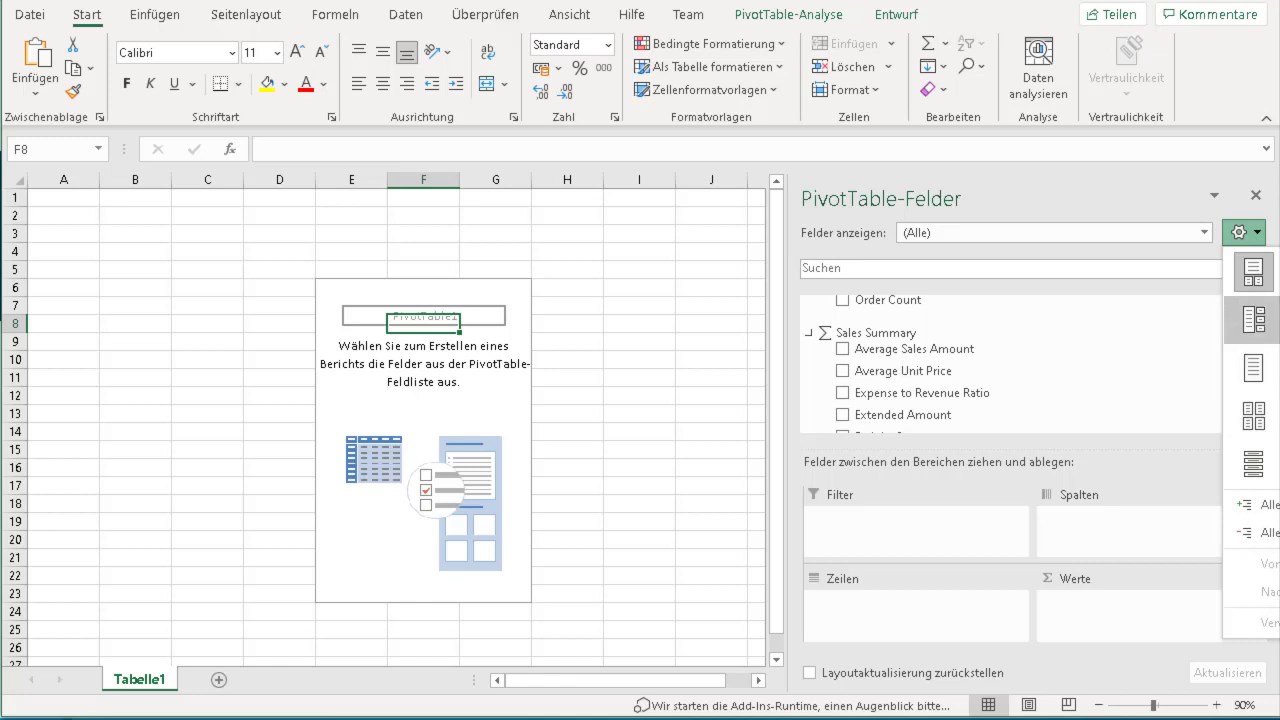
click(1253, 319)
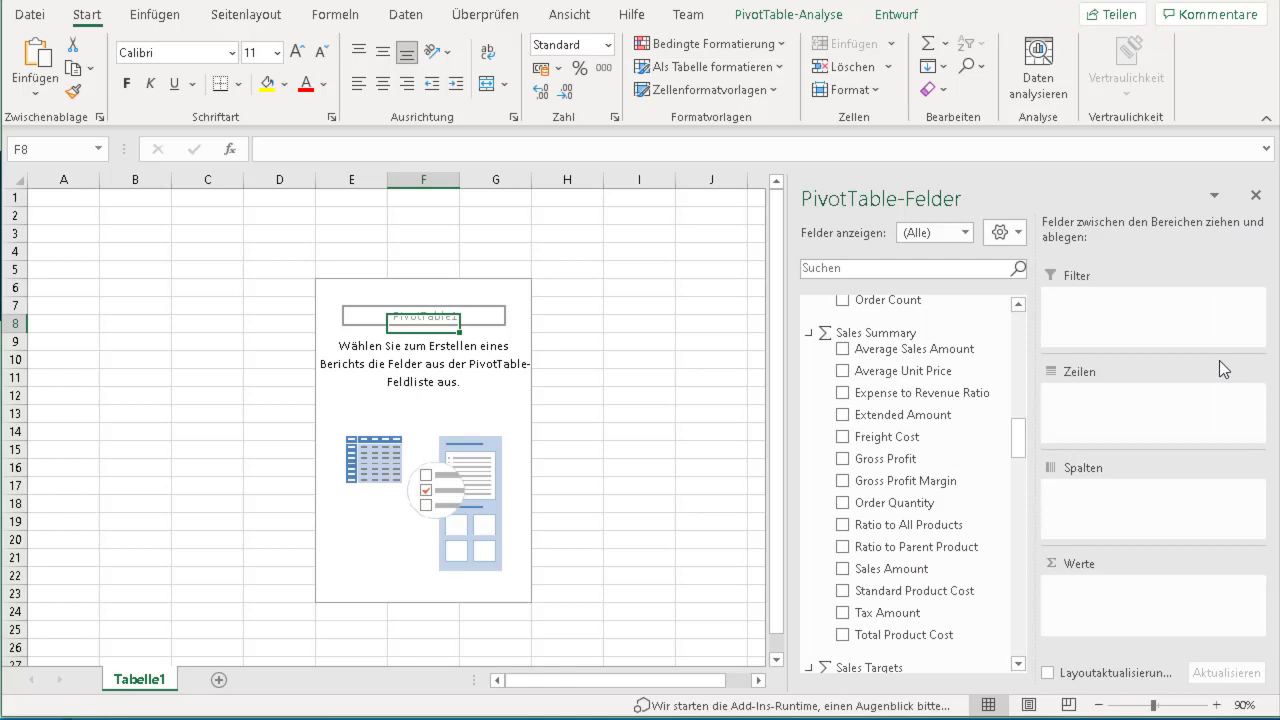
- Collapse all field groups in the field list to table names with Alle reduzieren
click(1013, 233)
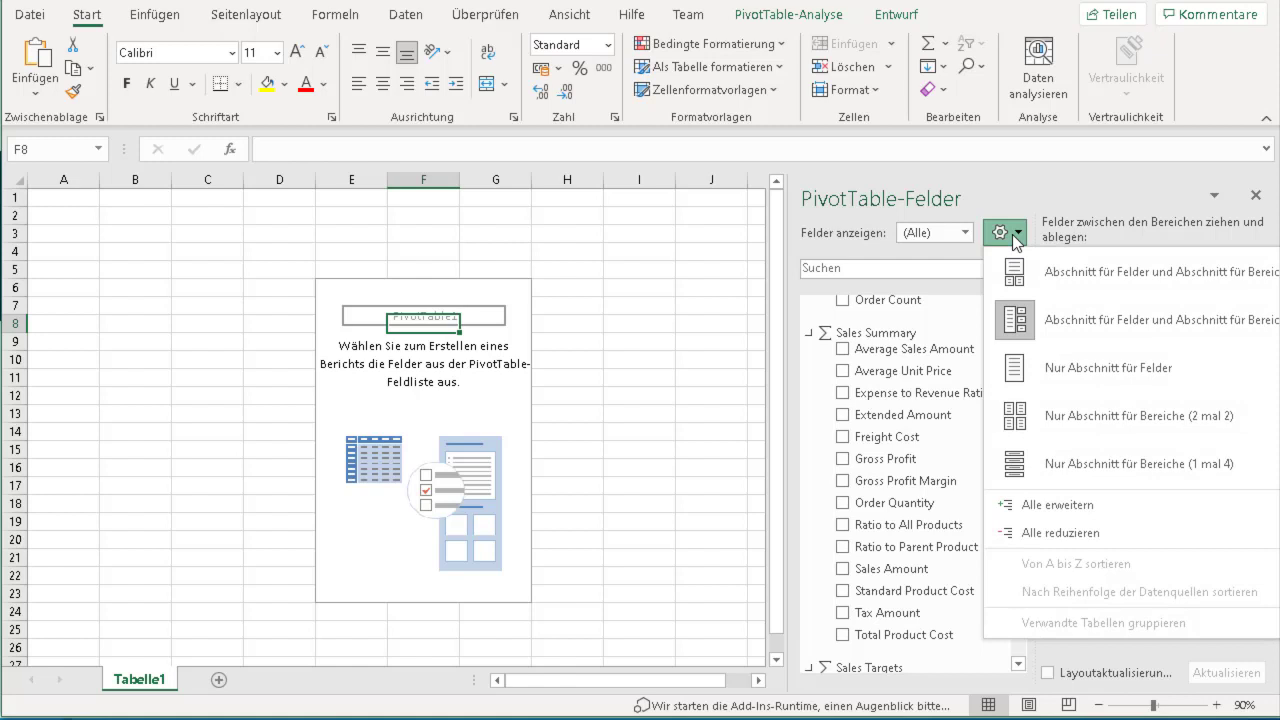
click(1092, 538)
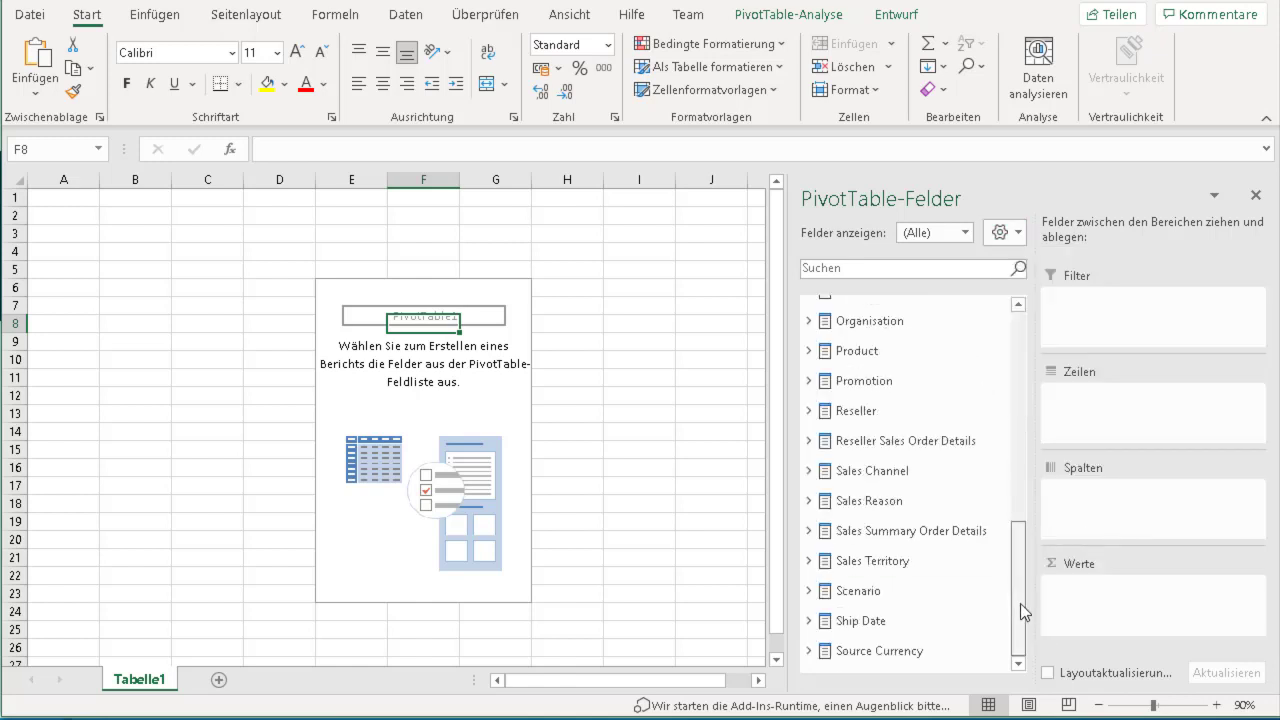
drag(1023, 612, 1018, 376)
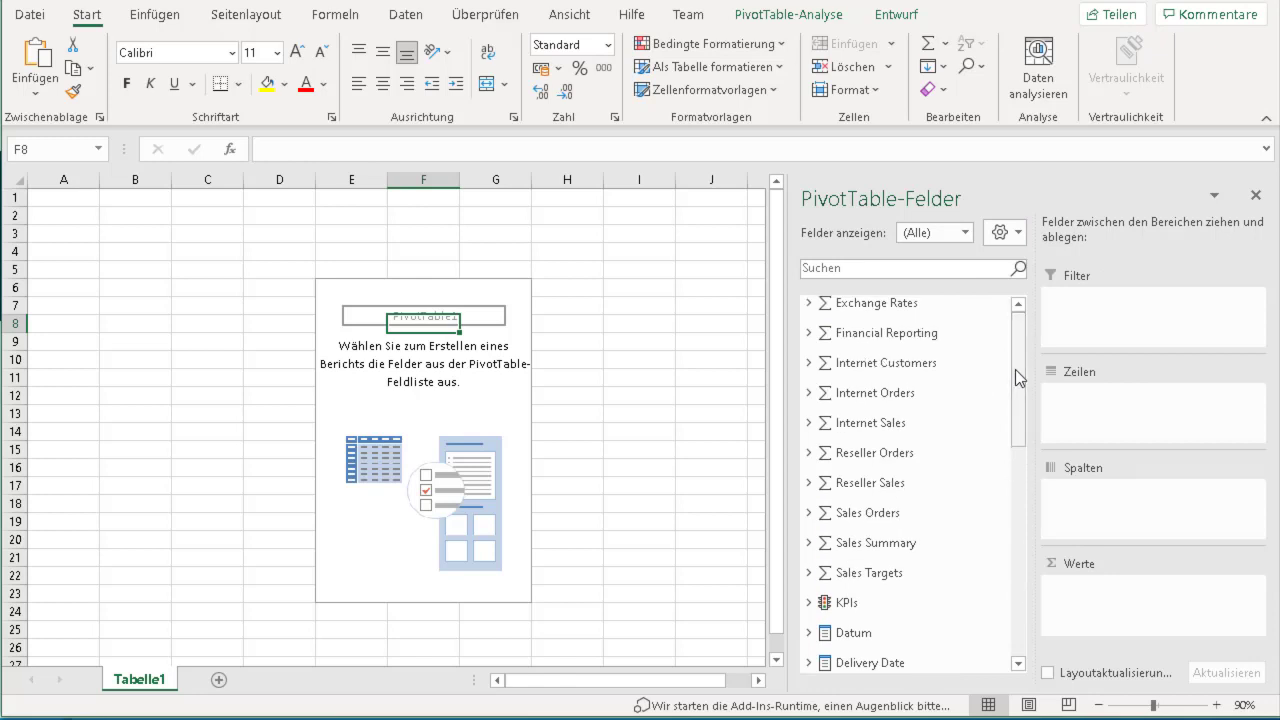
- Limit the field list to Financial Reporting fields such as Amount and Destination Currency
click(966, 233)
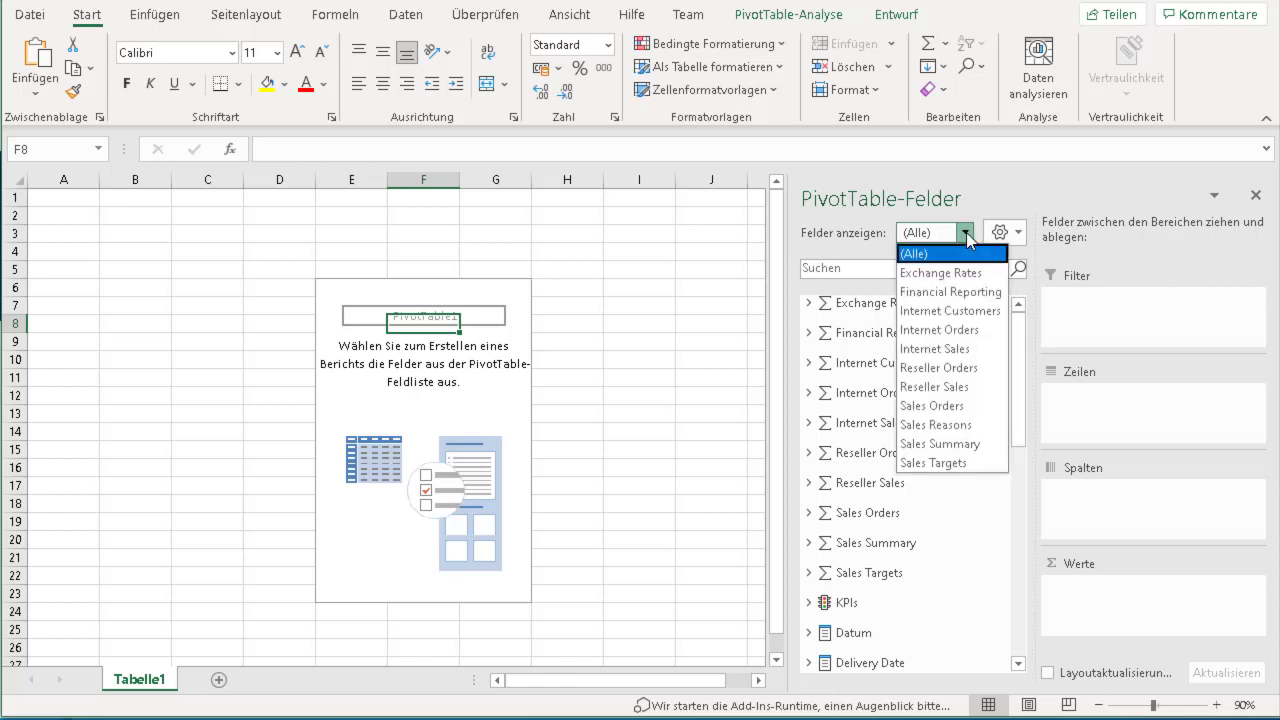
click(966, 292)
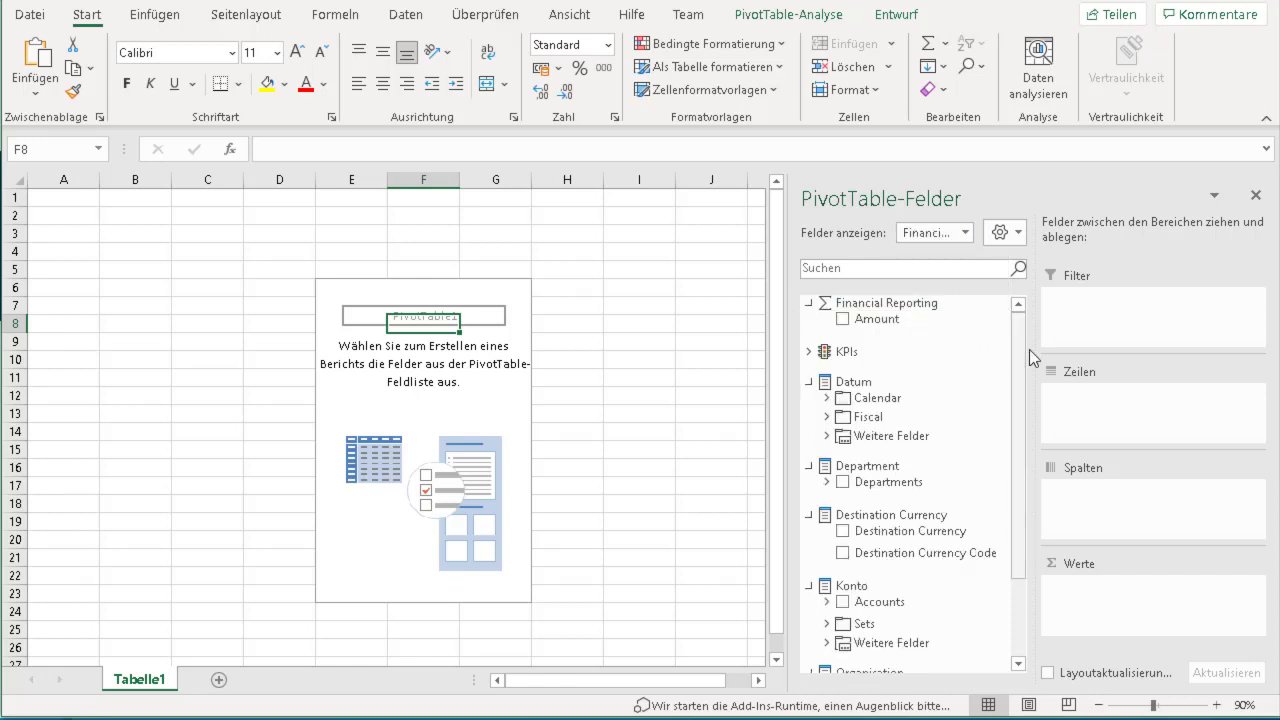
drag(1017, 356, 1016, 431)
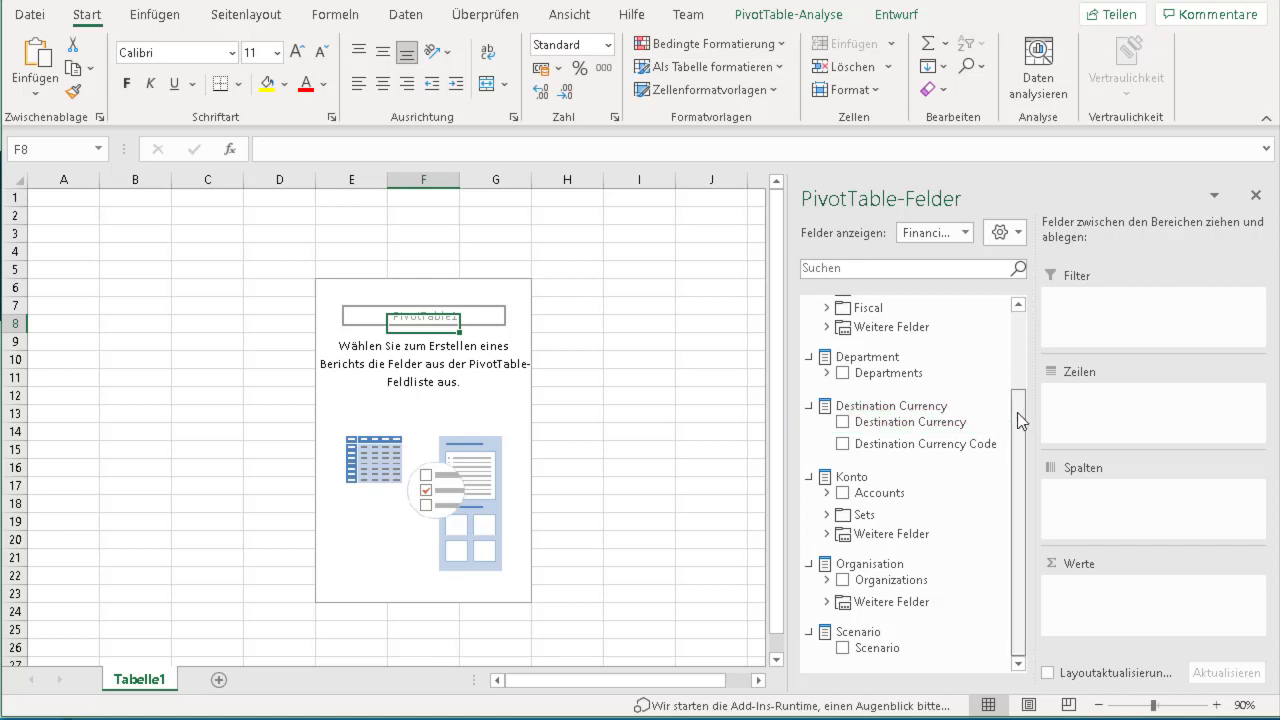
drag(1017, 412, 1016, 334)
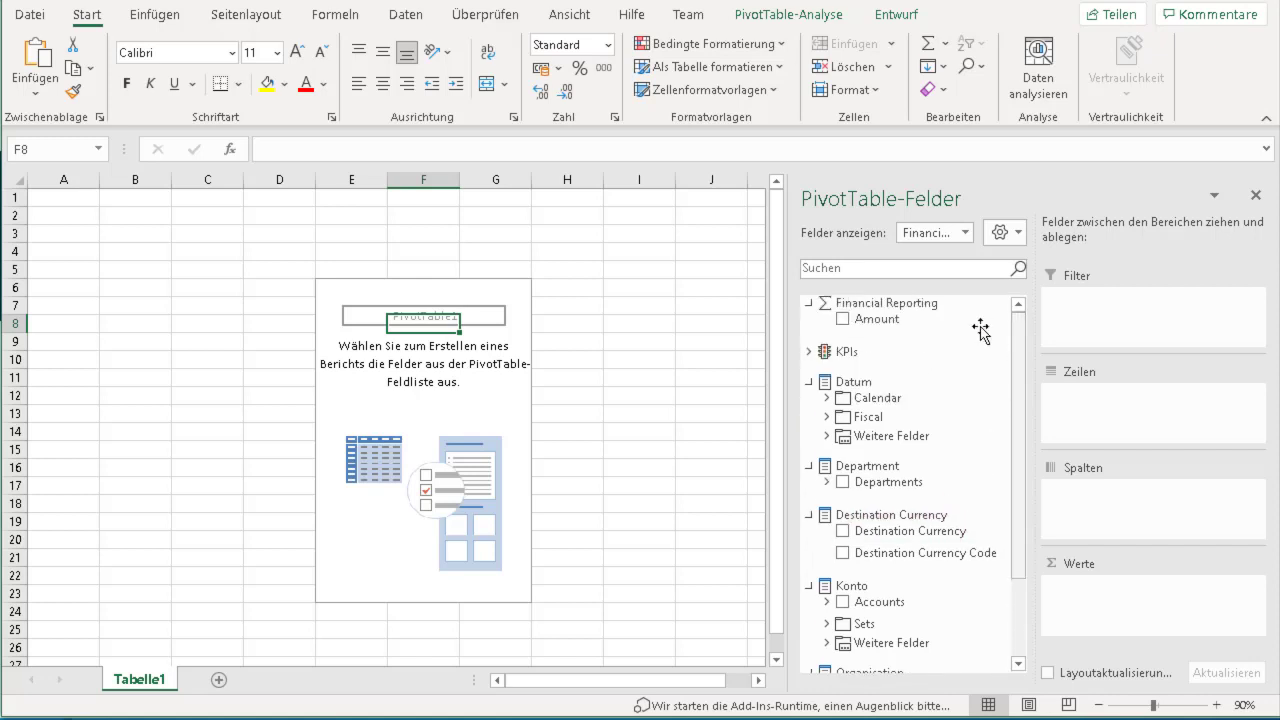
- Add Amount, Departments and Destination Currency to the PivotTable and expand Corporate into departments
click(843, 319)
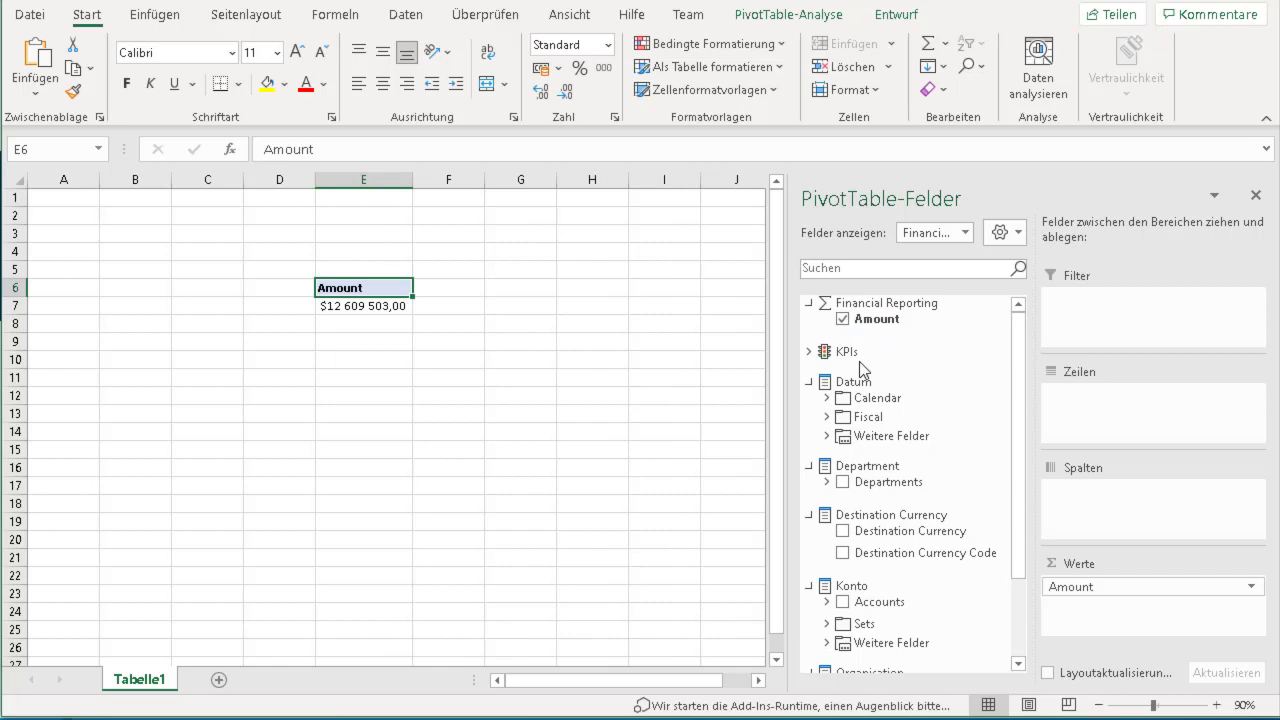
click(842, 482)
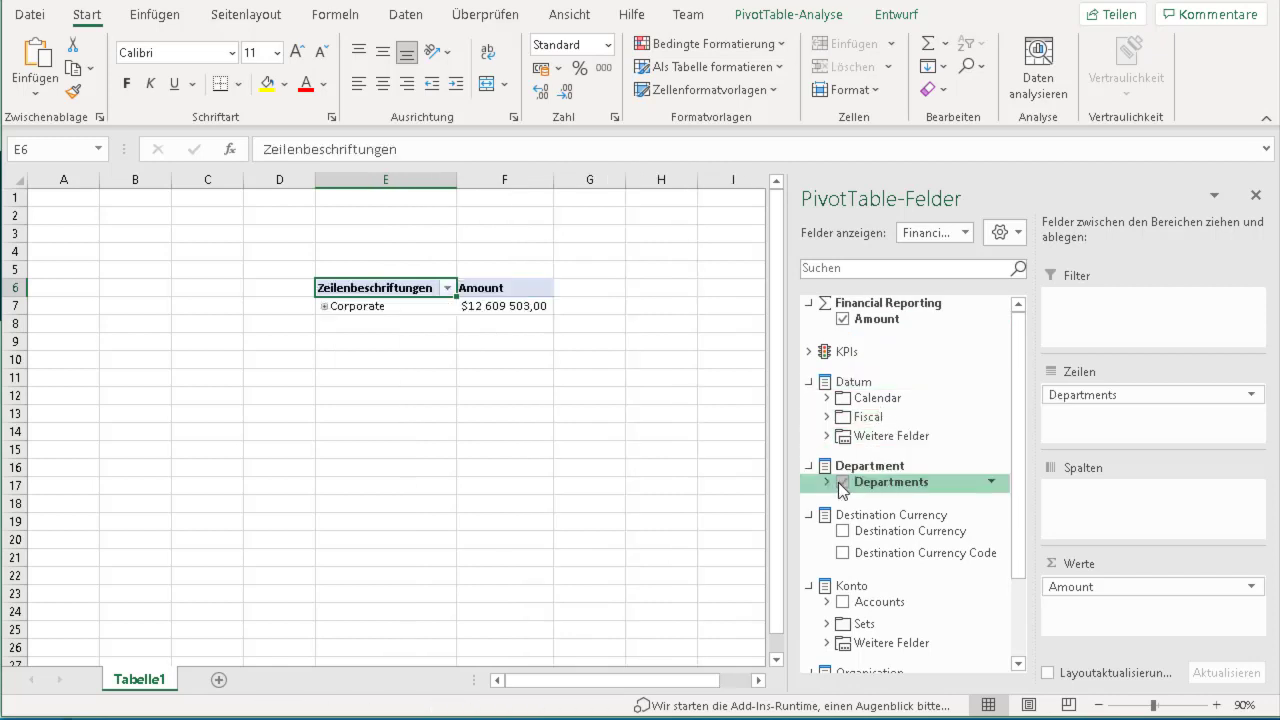
click(841, 537)
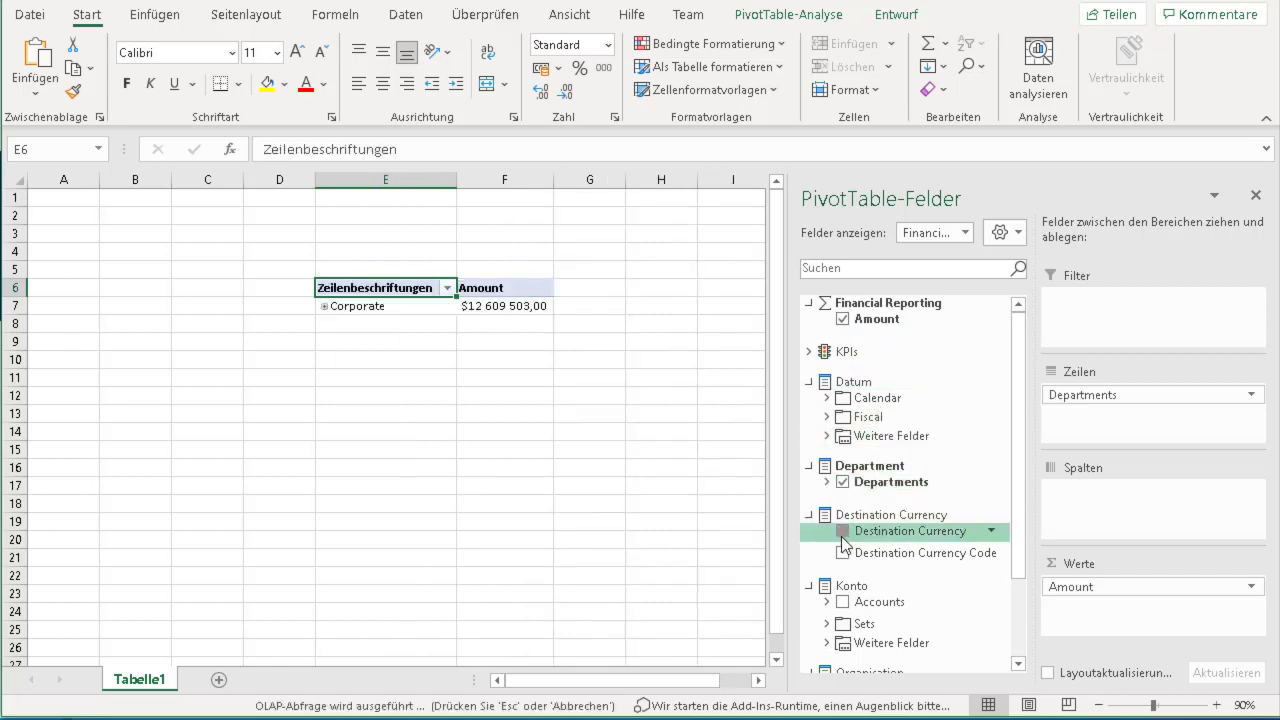
click(324, 306)
scroll(549, 417, down, 2)
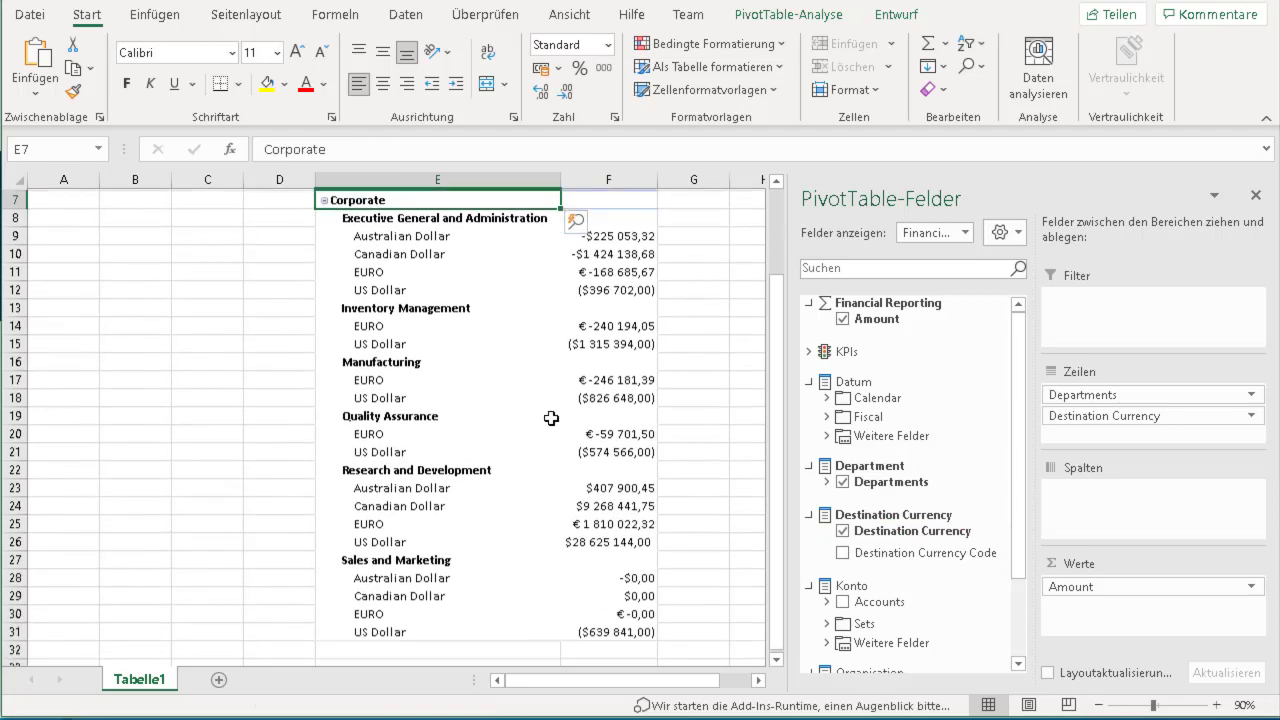
scroll(549, 417, up, 1)
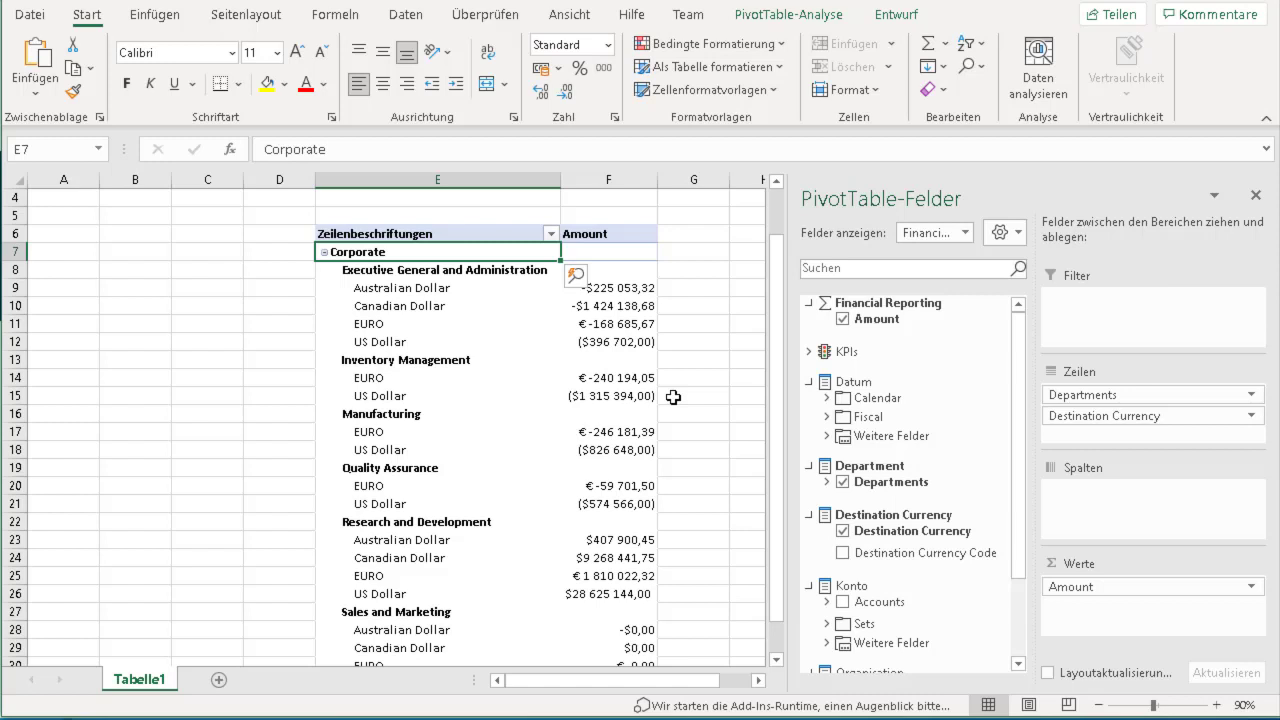
click(441, 361)
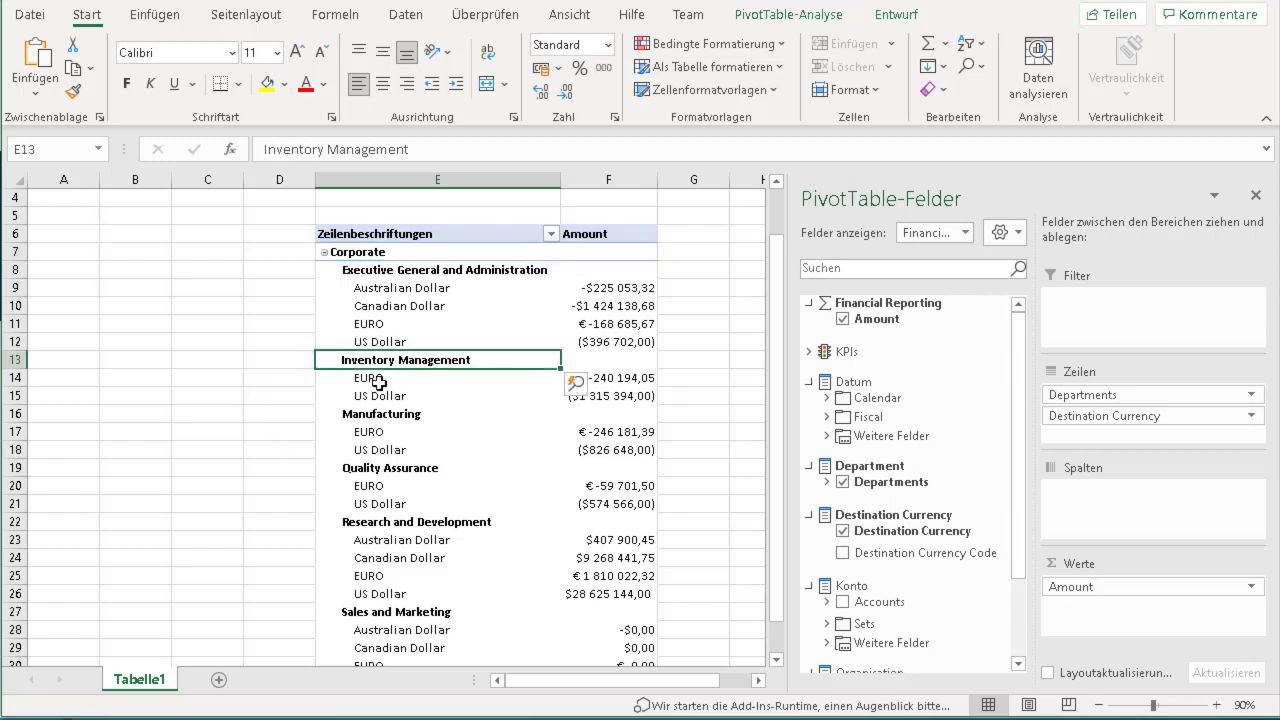
mouse_move(380, 383)
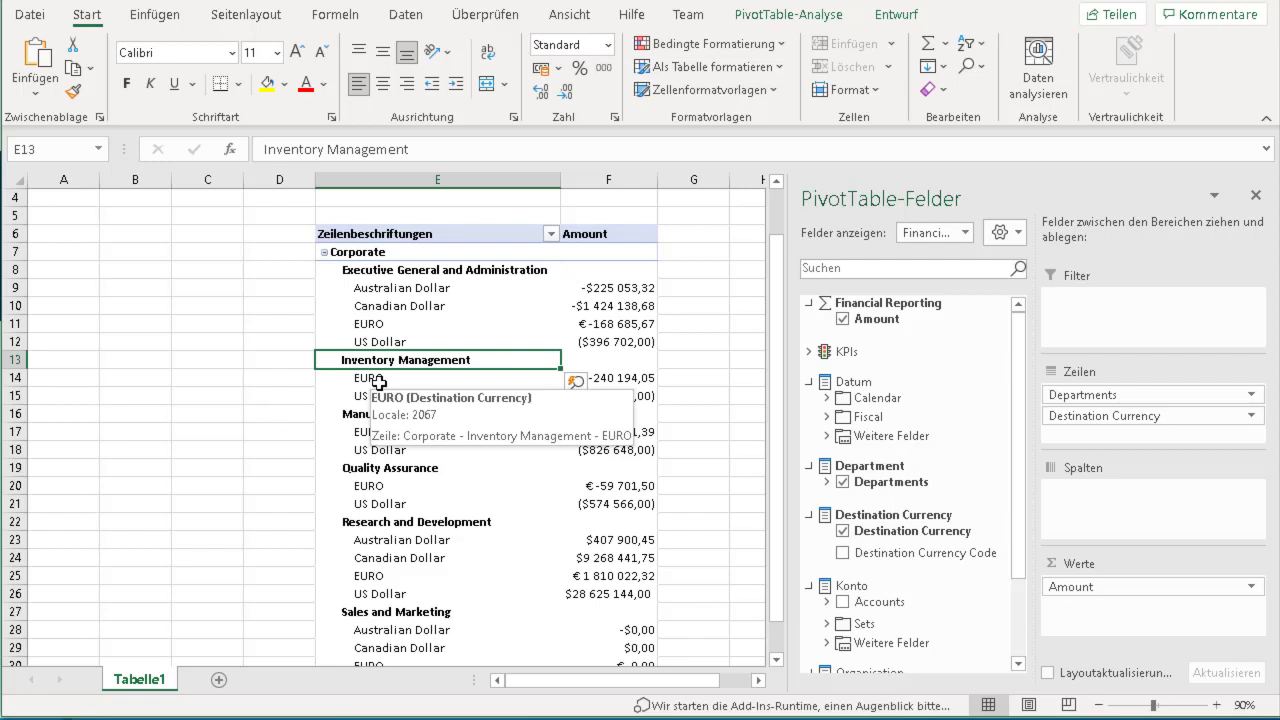
- Switch the PivotTable report layout to tabular form (Im Tabellenformat anzeigen)
click(899, 22)
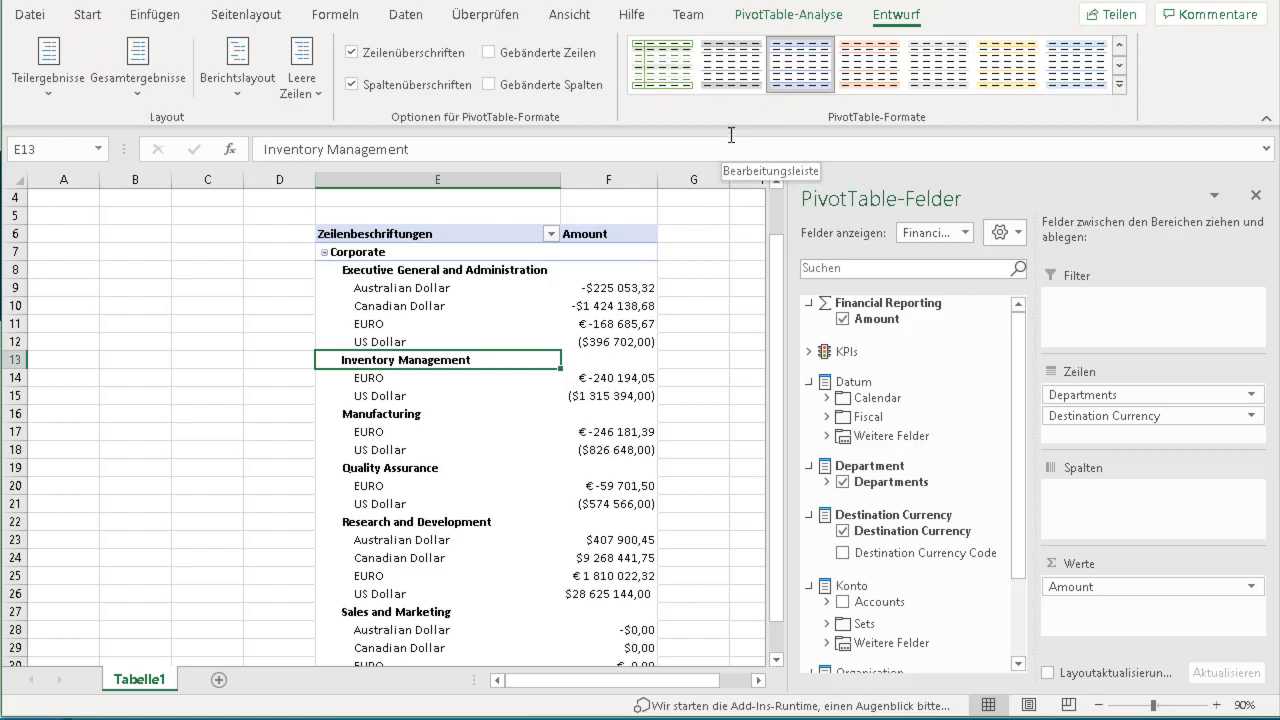
click(131, 86)
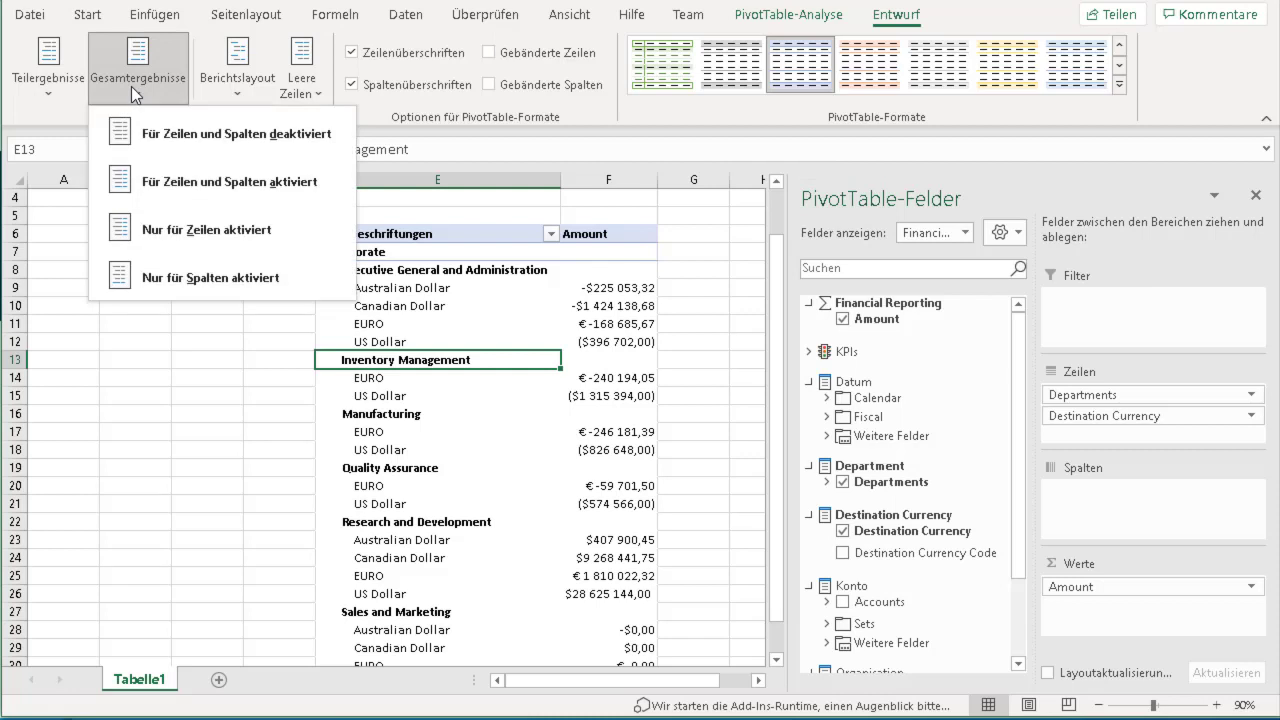
click(232, 85)
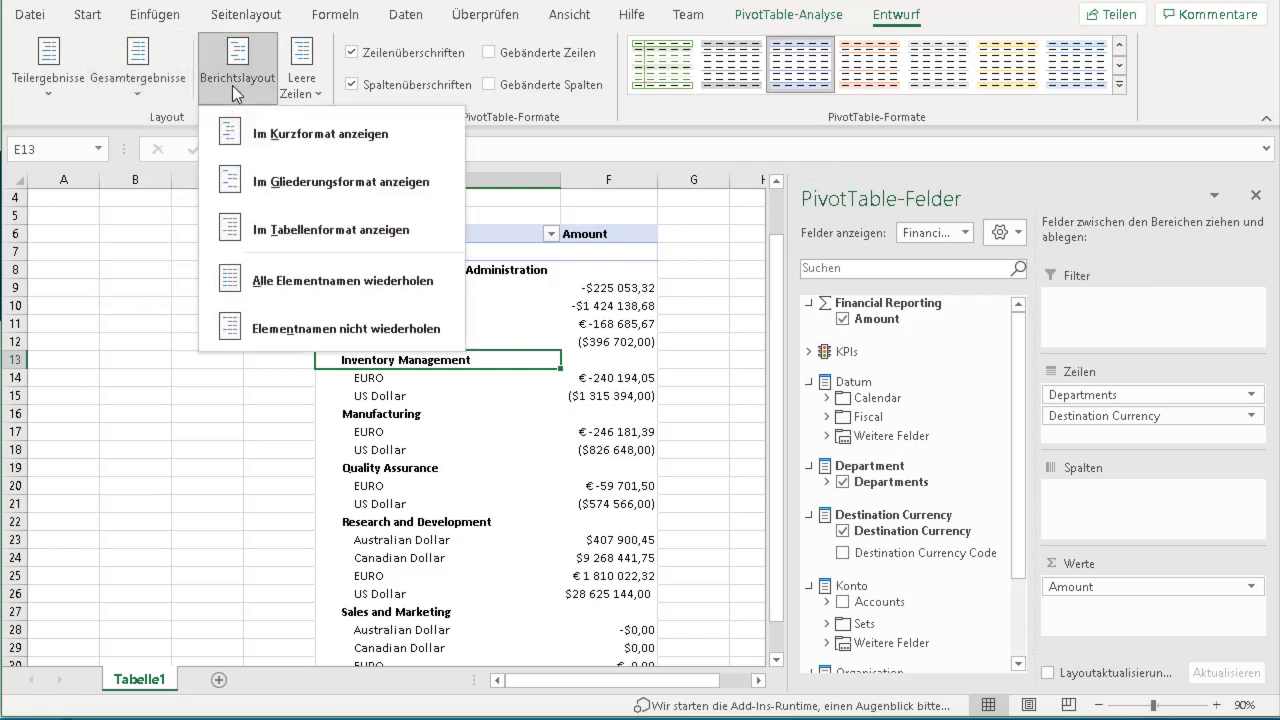
click(285, 230)
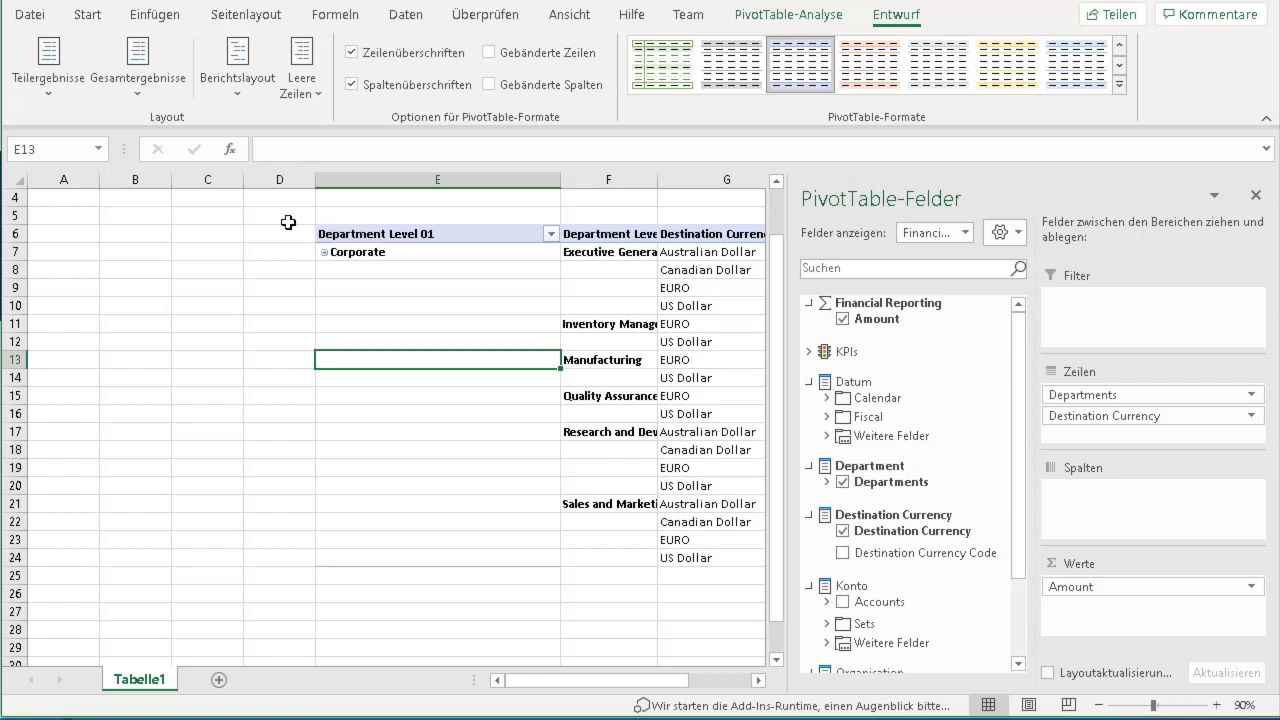
click(252, 103)
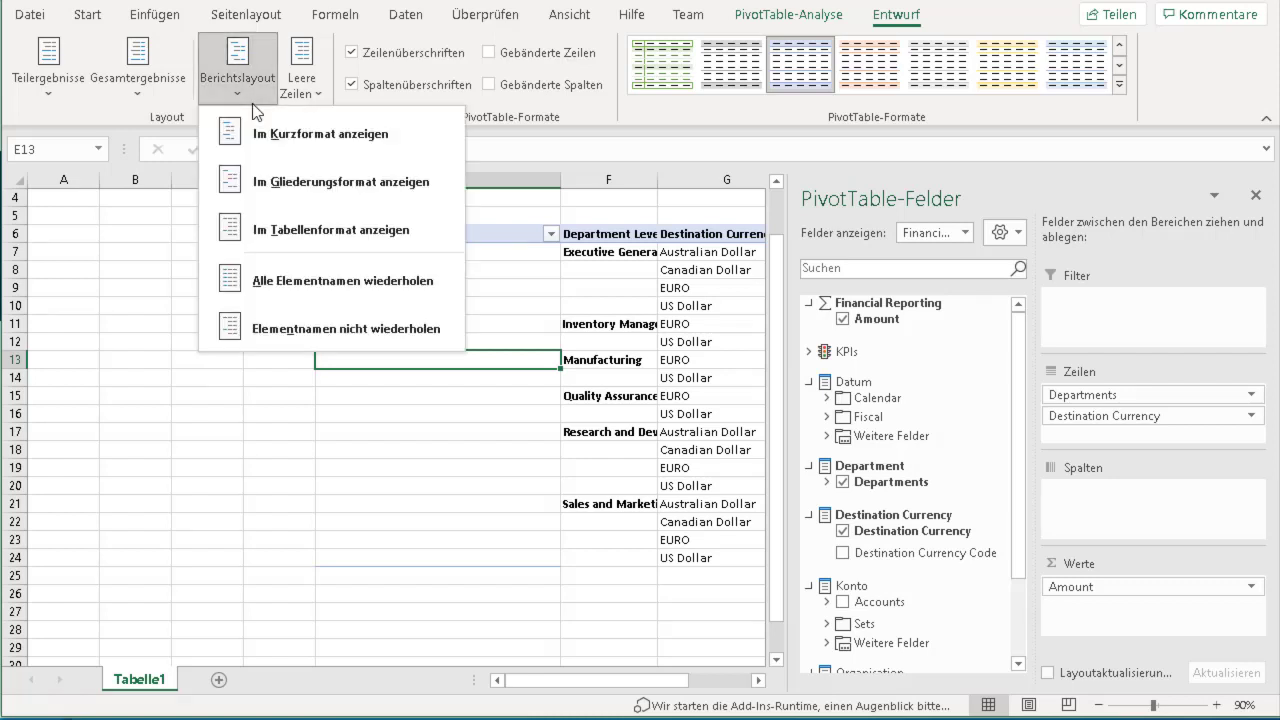
- Repeat all item labels, widen column F, narrow column E and shrink the field pane
click(354, 281)
drag(658, 690, 720, 693)
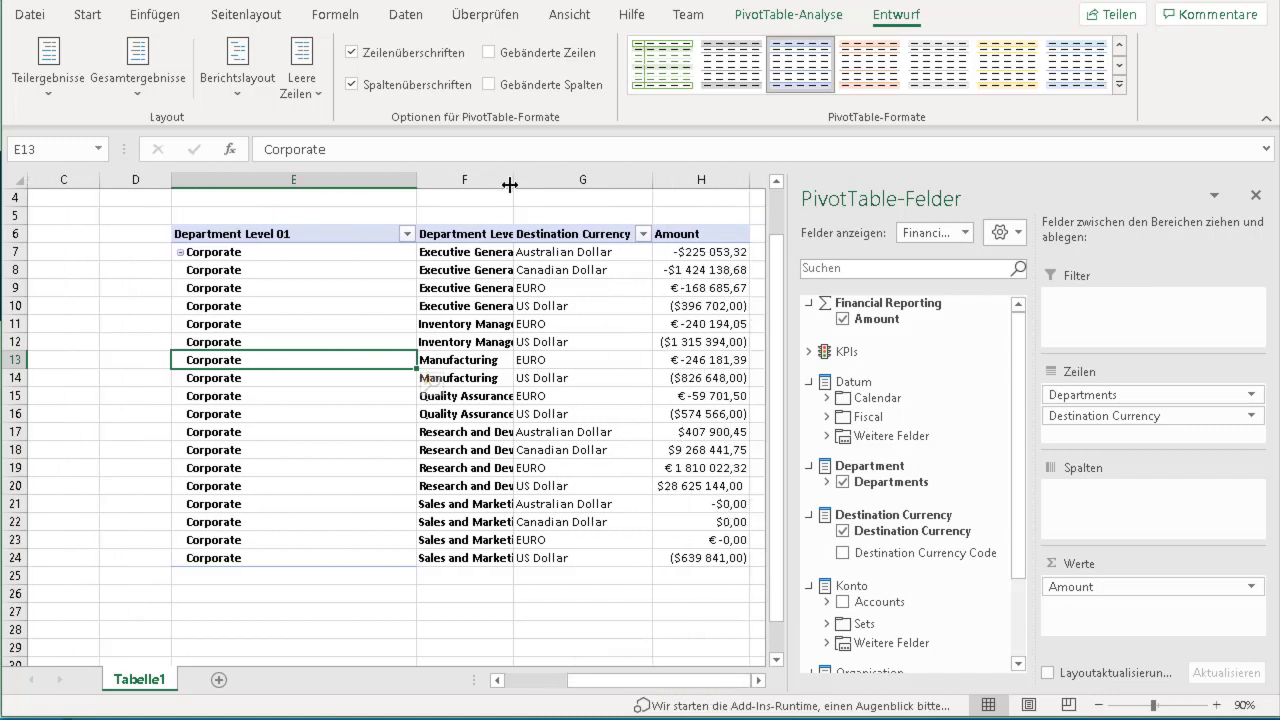
drag(513, 183, 571, 185)
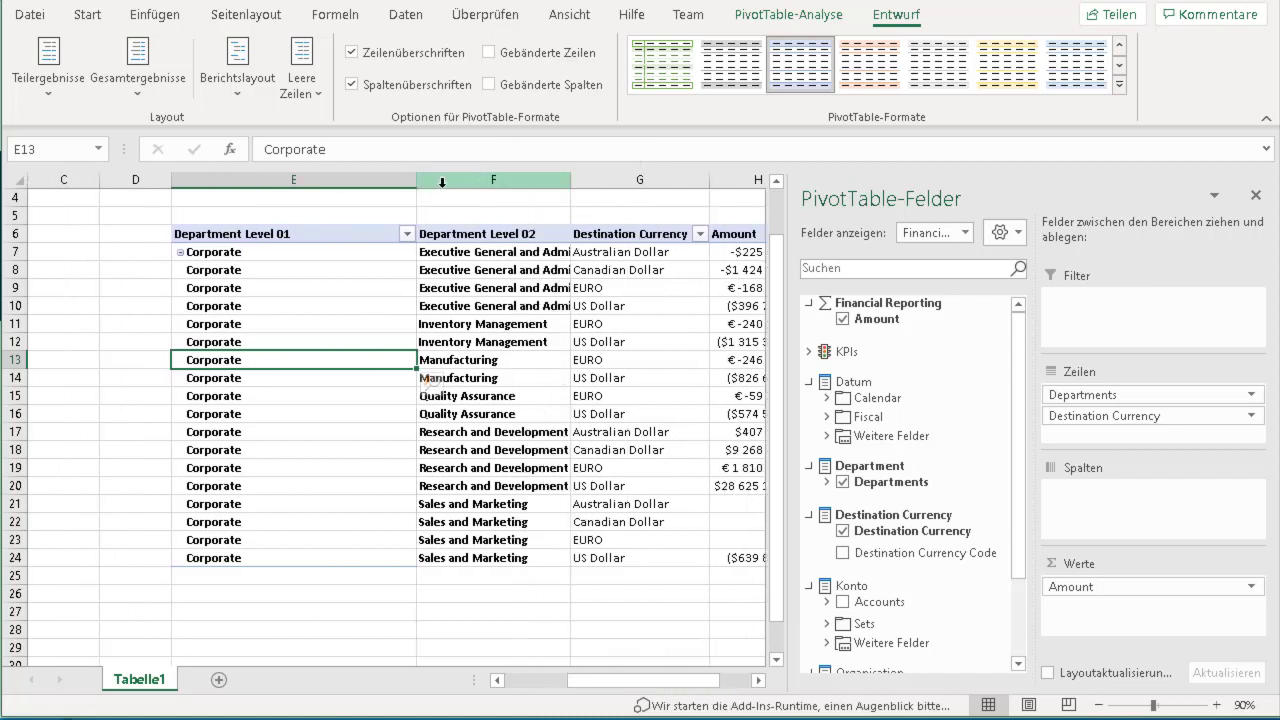
drag(417, 183, 323, 183)
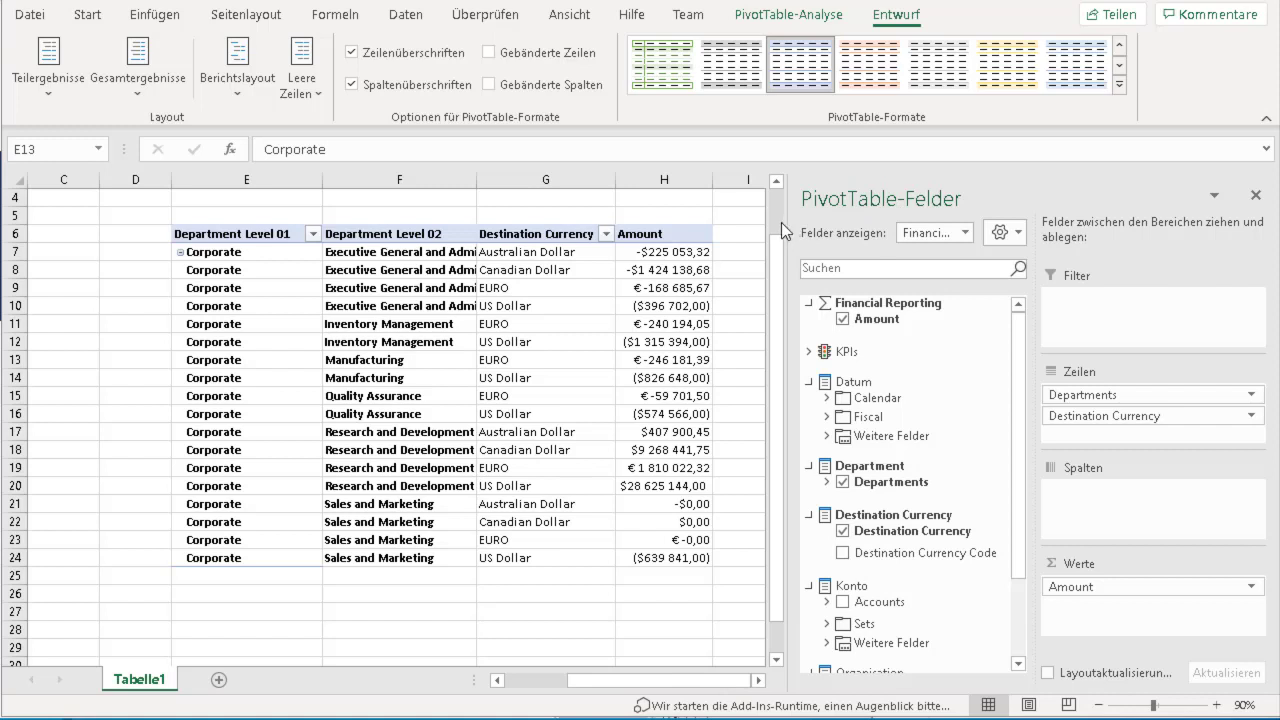
drag(781, 222, 988, 230)
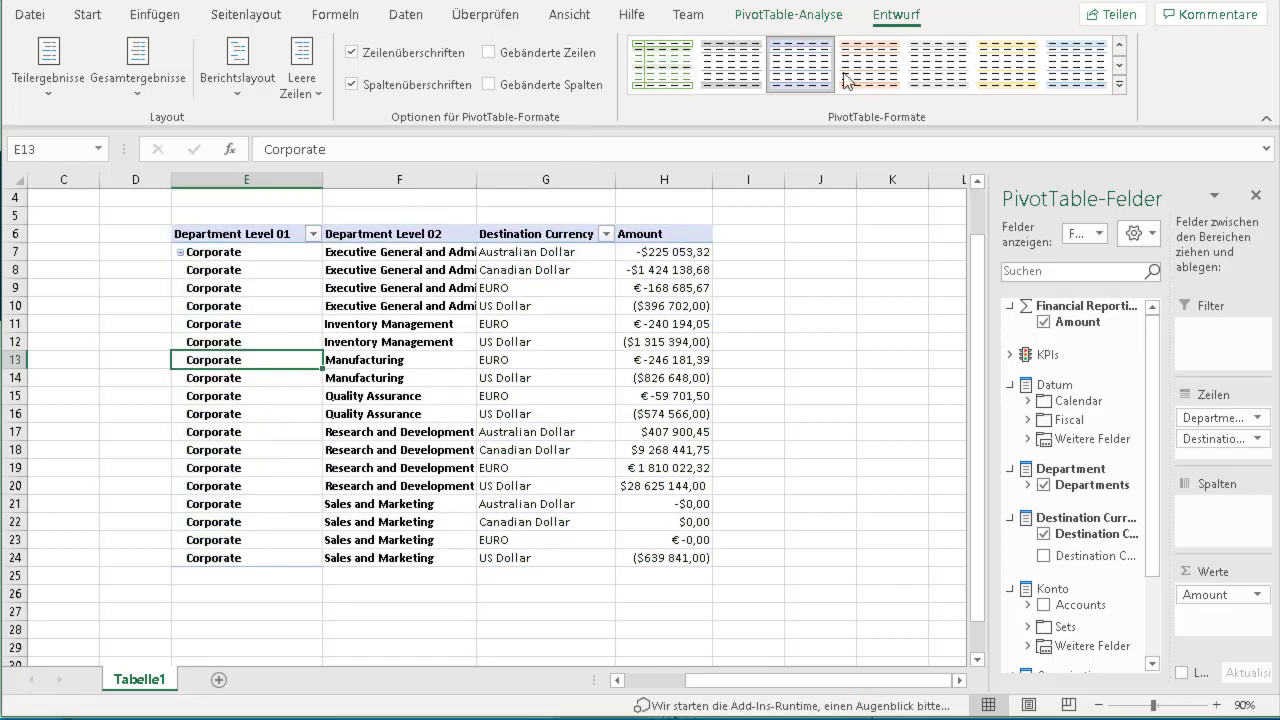
- Copy the PivotTable range D5:I25 and paste a second PivotTable at J5
drag(148, 220, 737, 572)
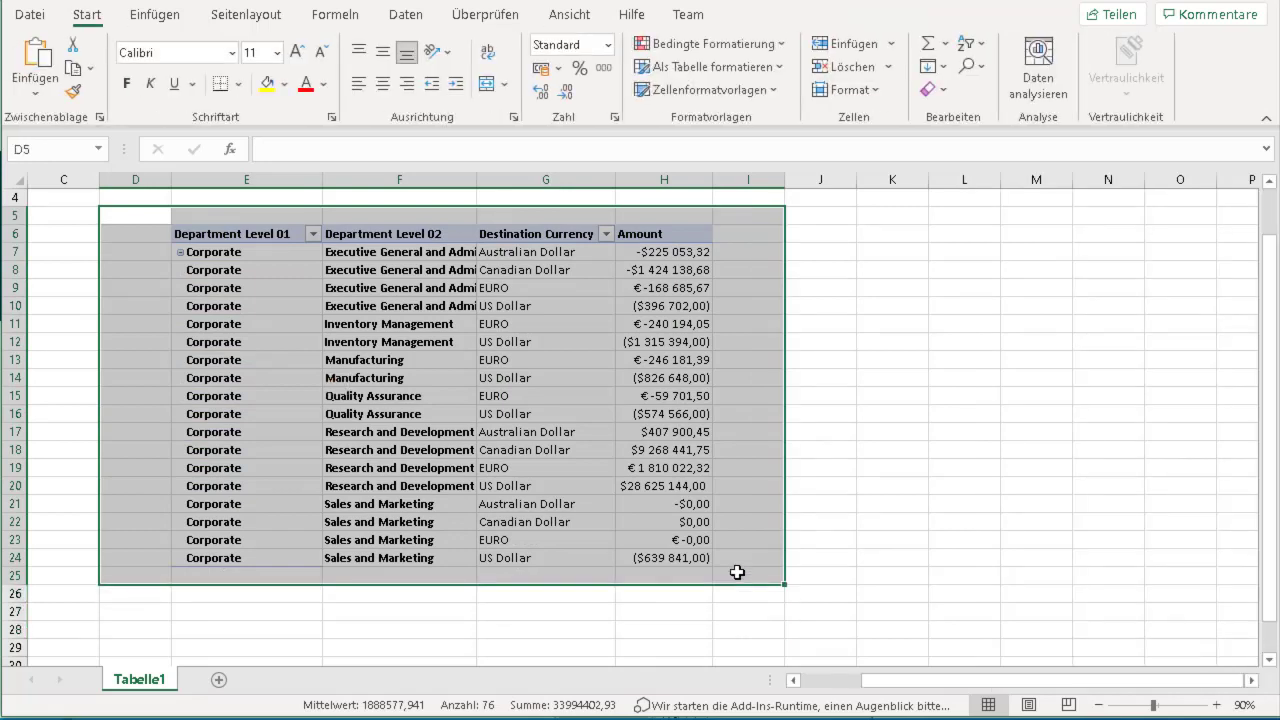
key(ctrl+c)
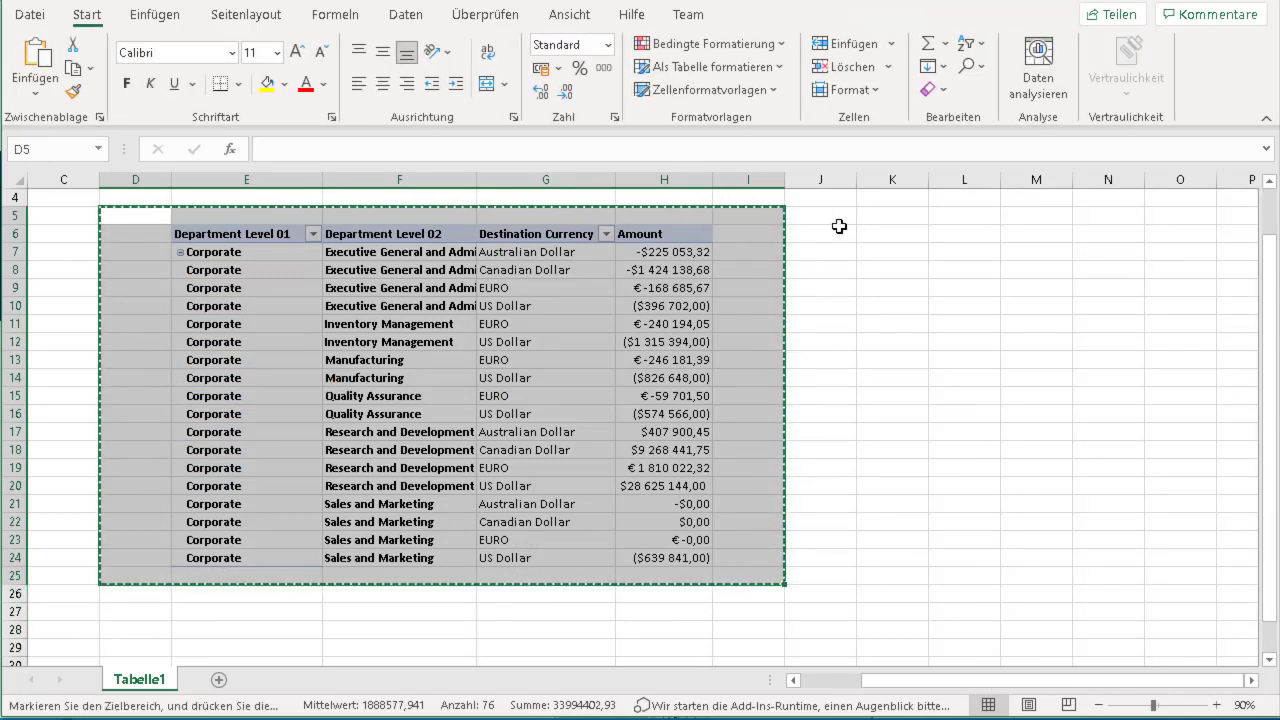
click(832, 216)
key(ctrl+v)
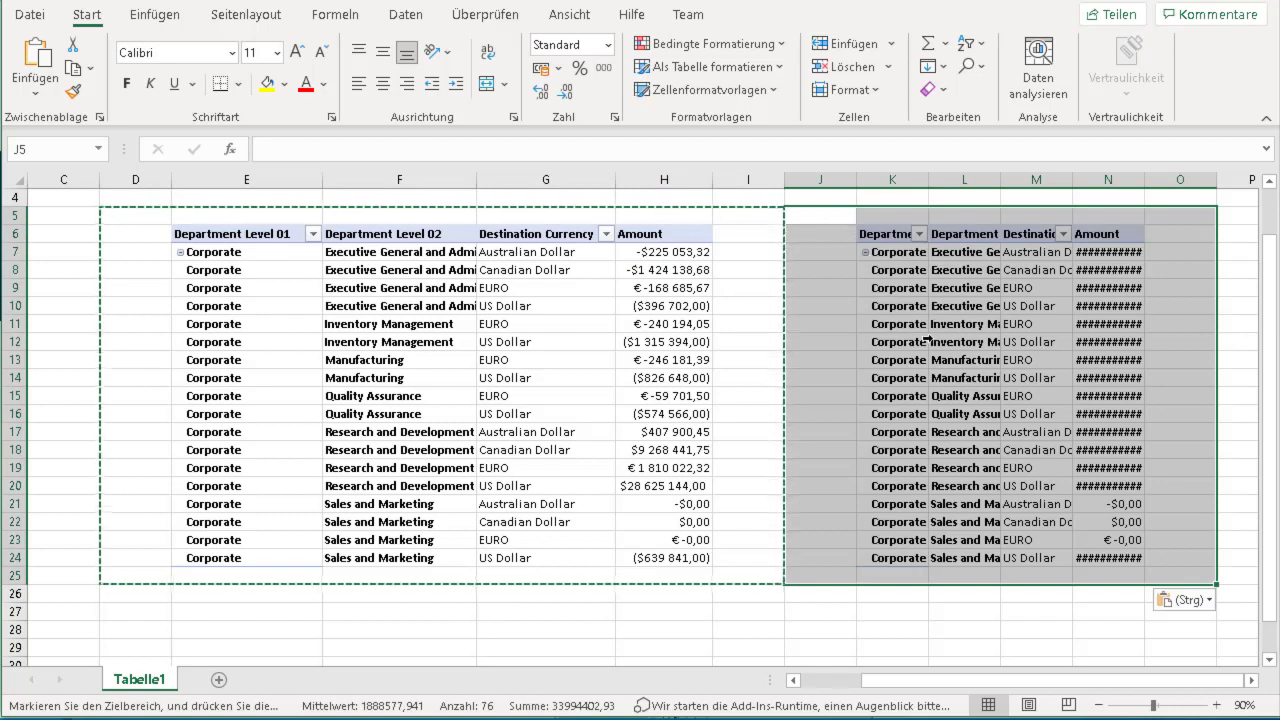
click(930, 341)
click(820, 270)
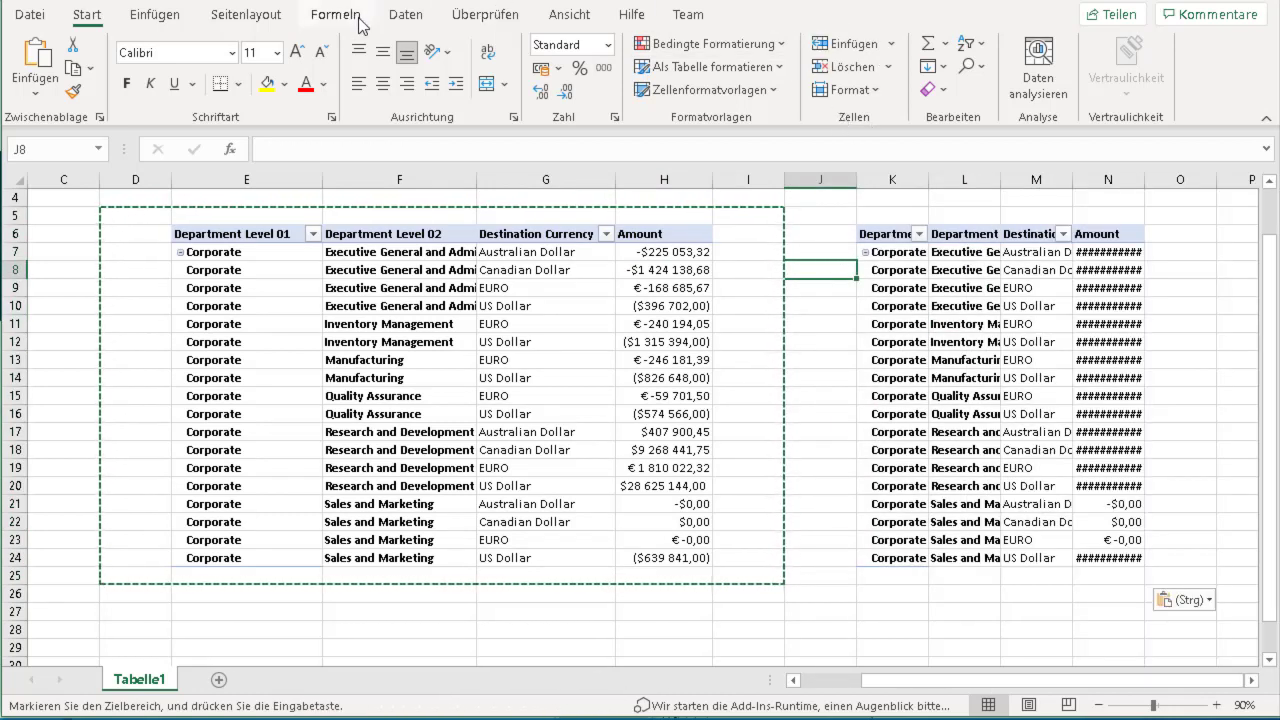
click(155, 14)
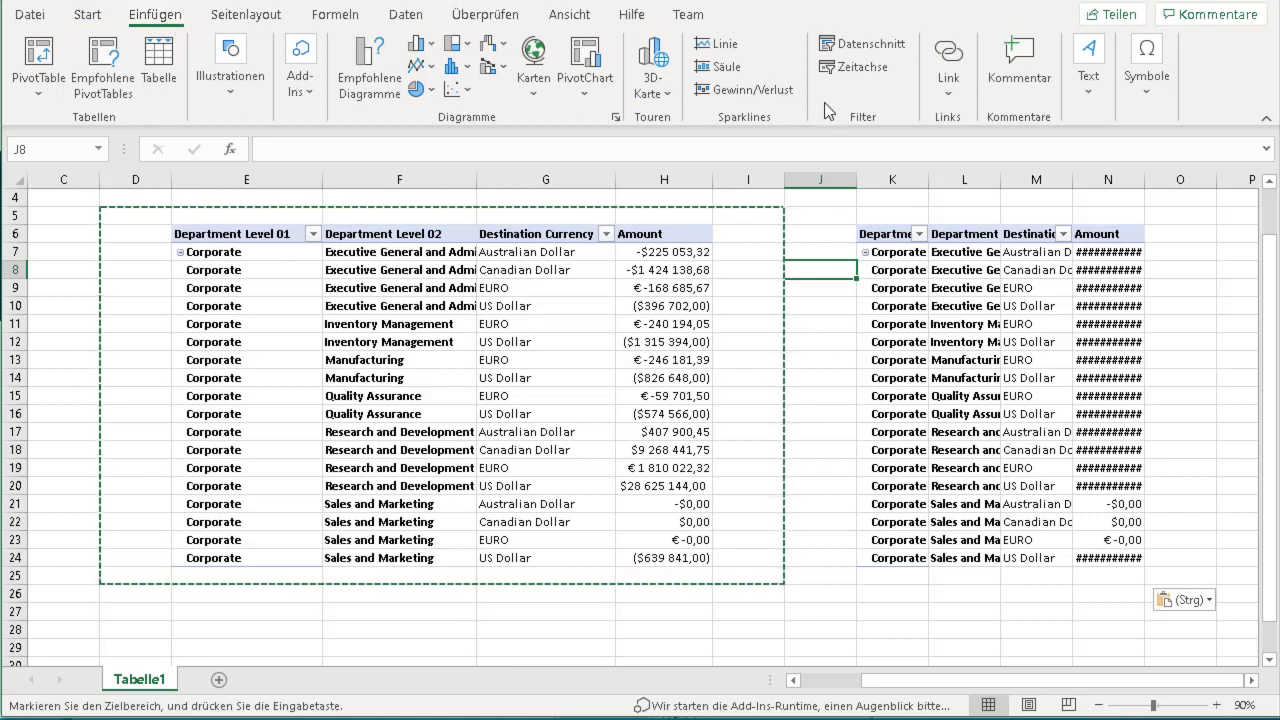
- Insert a Country slicer using the workbook's Adventure Works connection
click(881, 45)
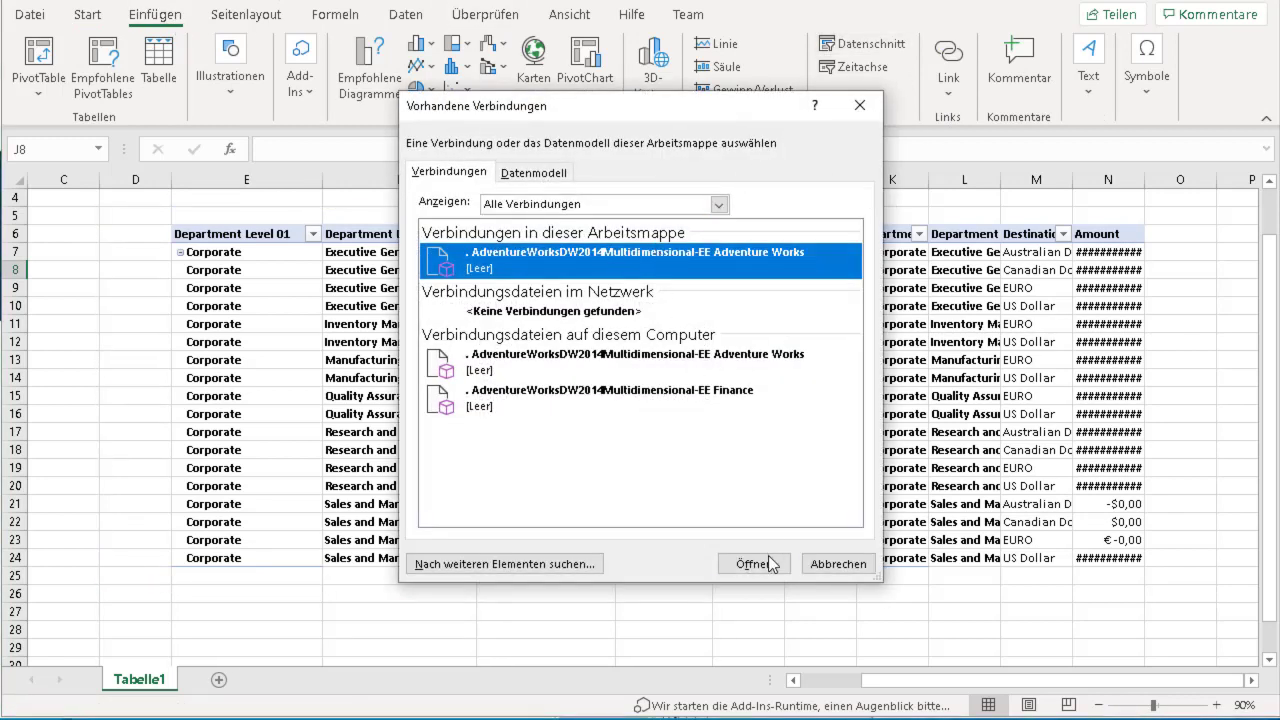
click(771, 565)
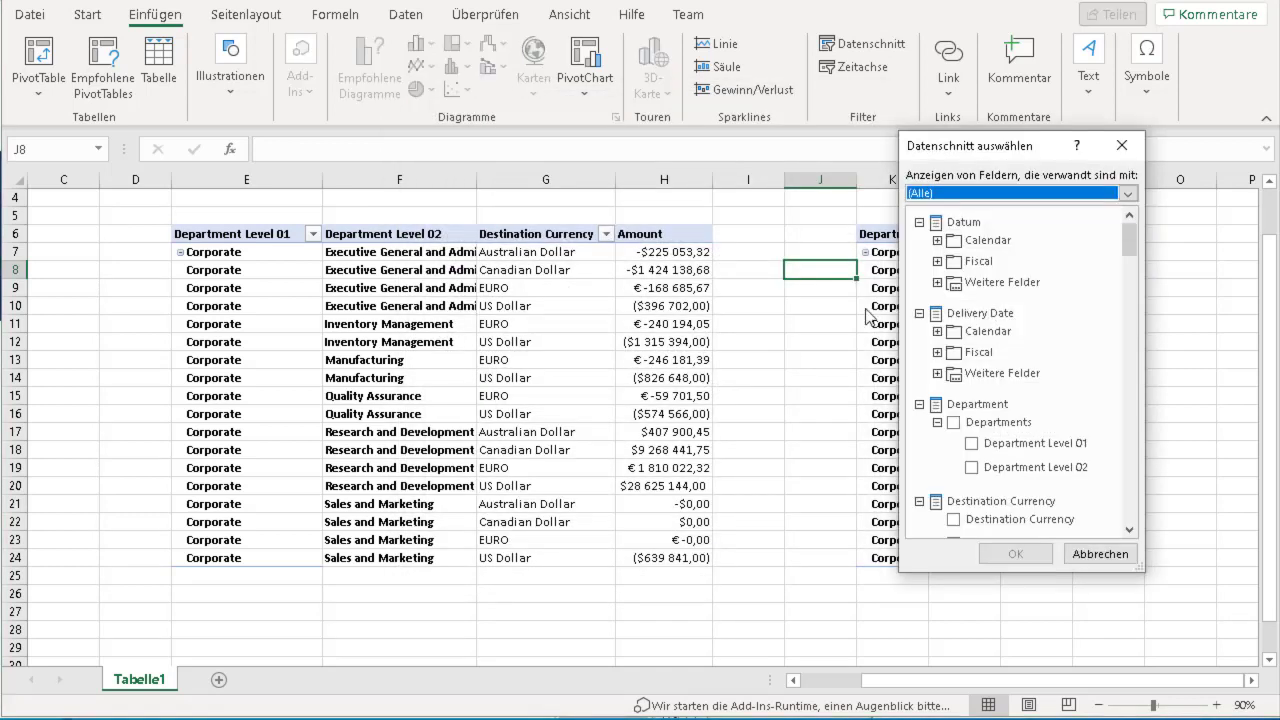
drag(970, 146, 743, 131)
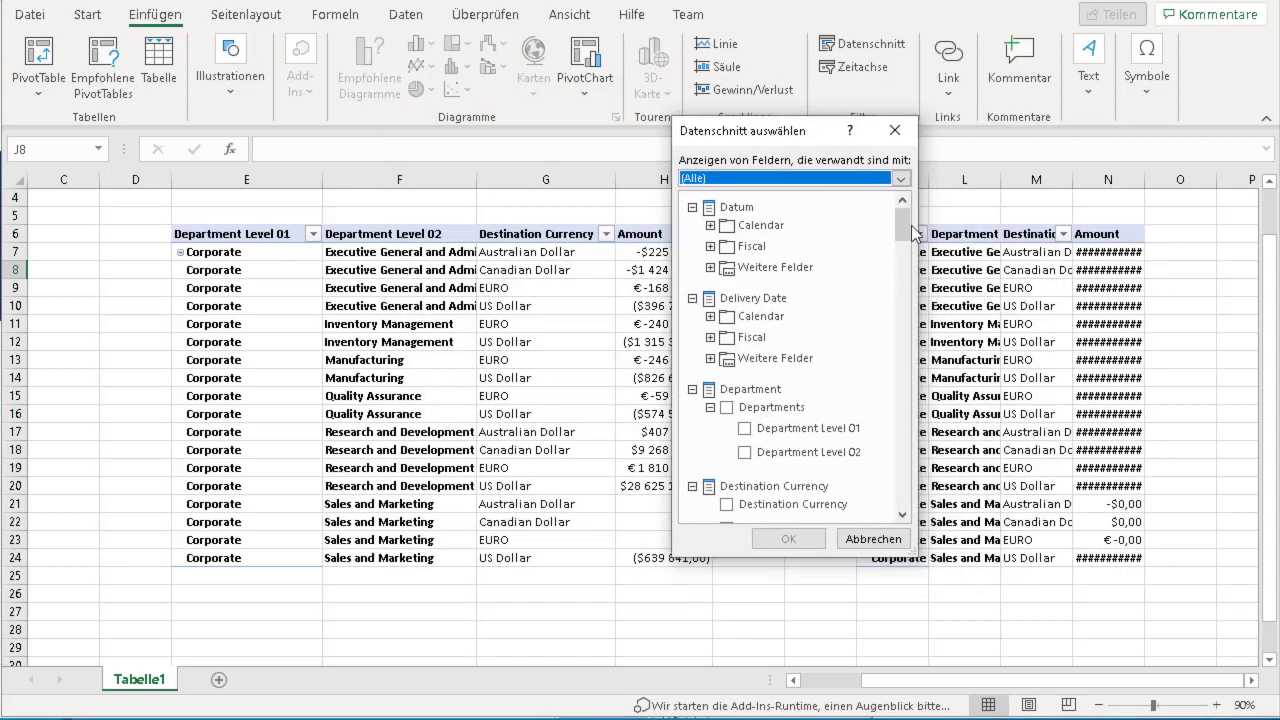
drag(903, 228, 905, 272)
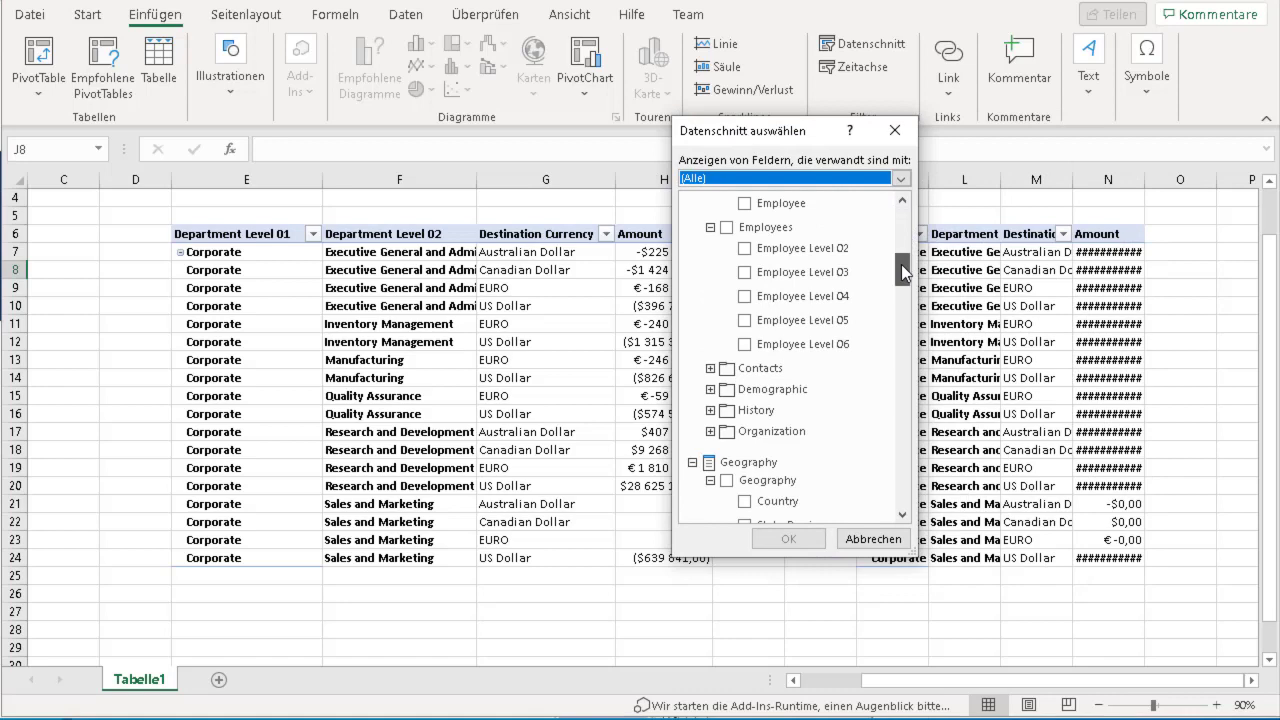
drag(905, 270, 905, 290)
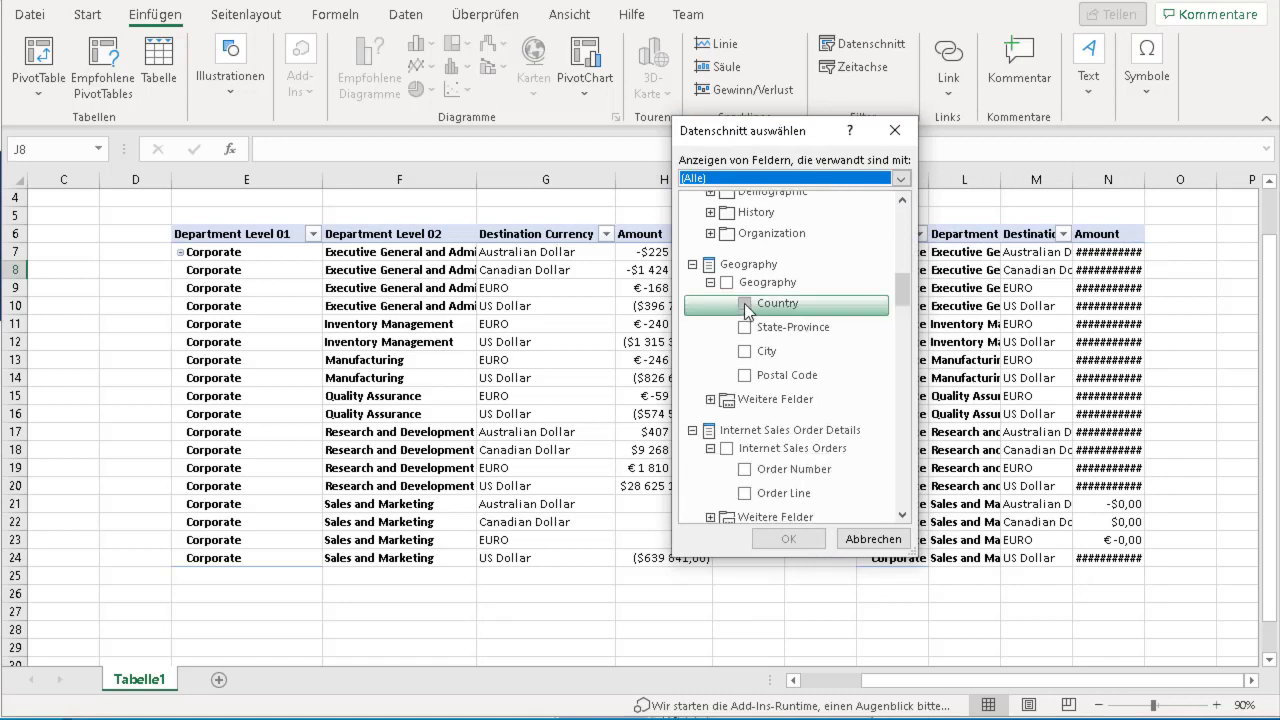
click(744, 303)
click(789, 537)
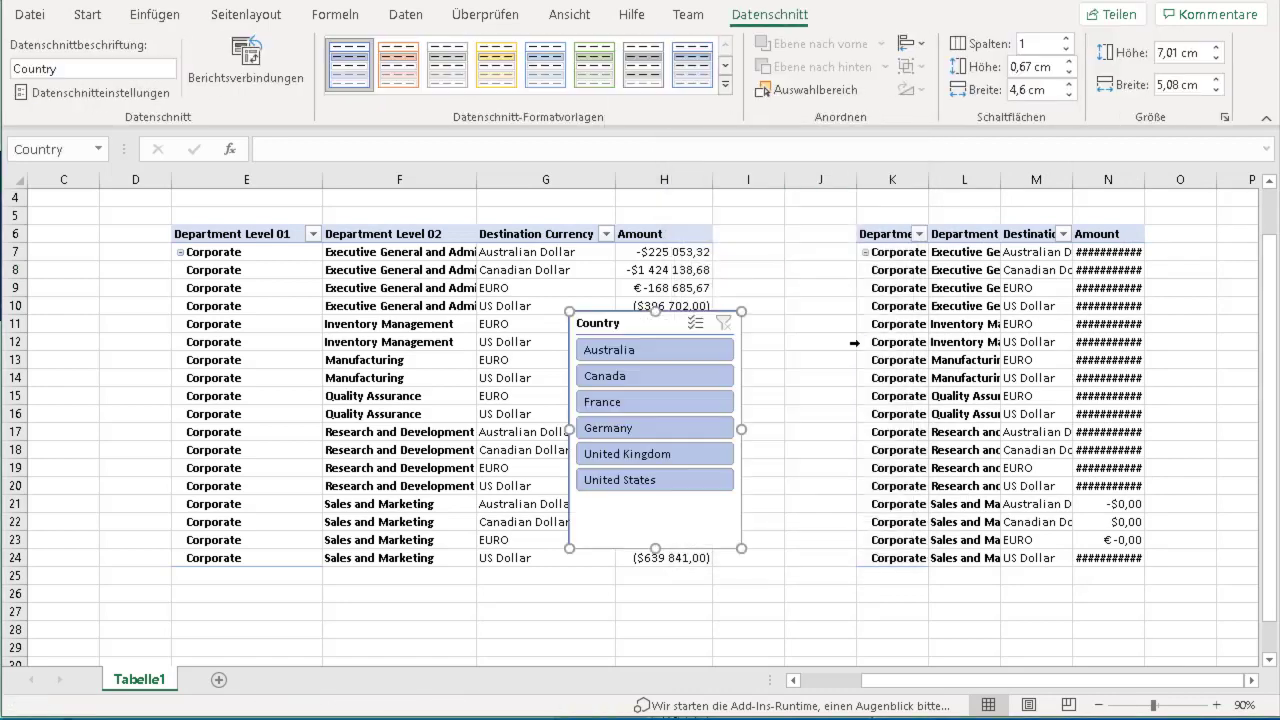
- Move the Country slicer between the PivotTables and select Australia, Canada, then Germany
drag(651, 323, 779, 285)
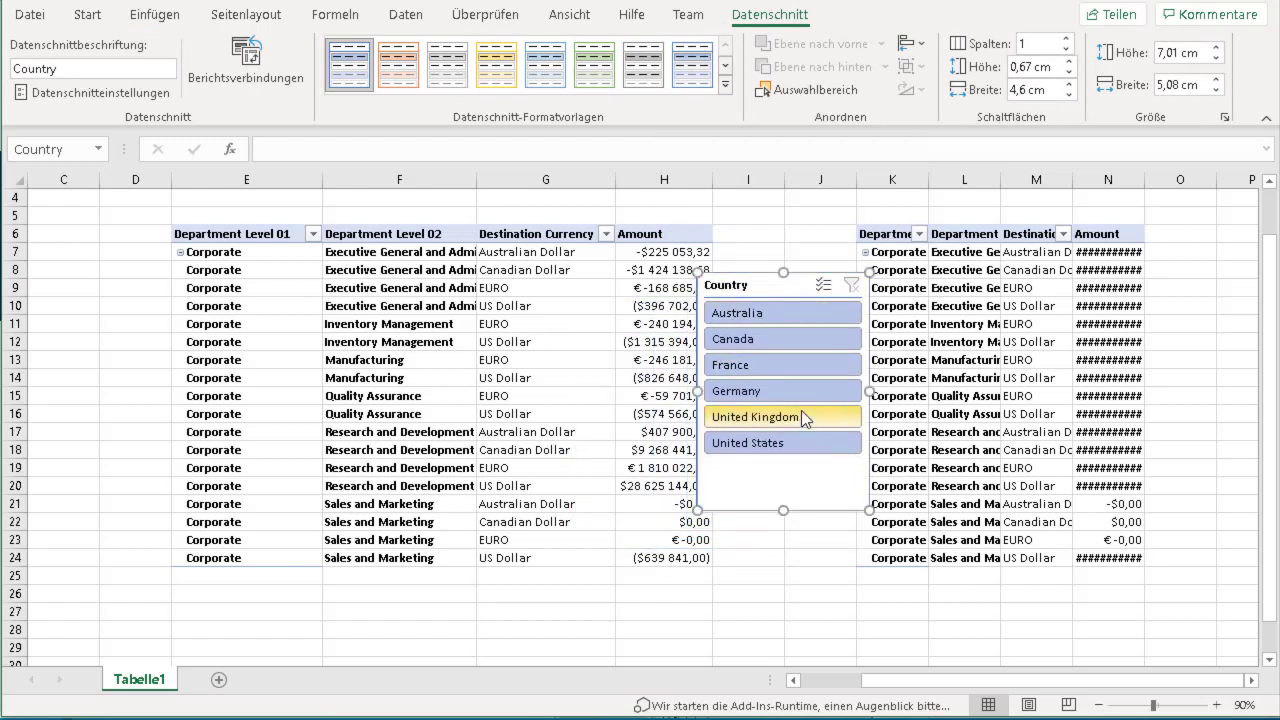
click(800, 313)
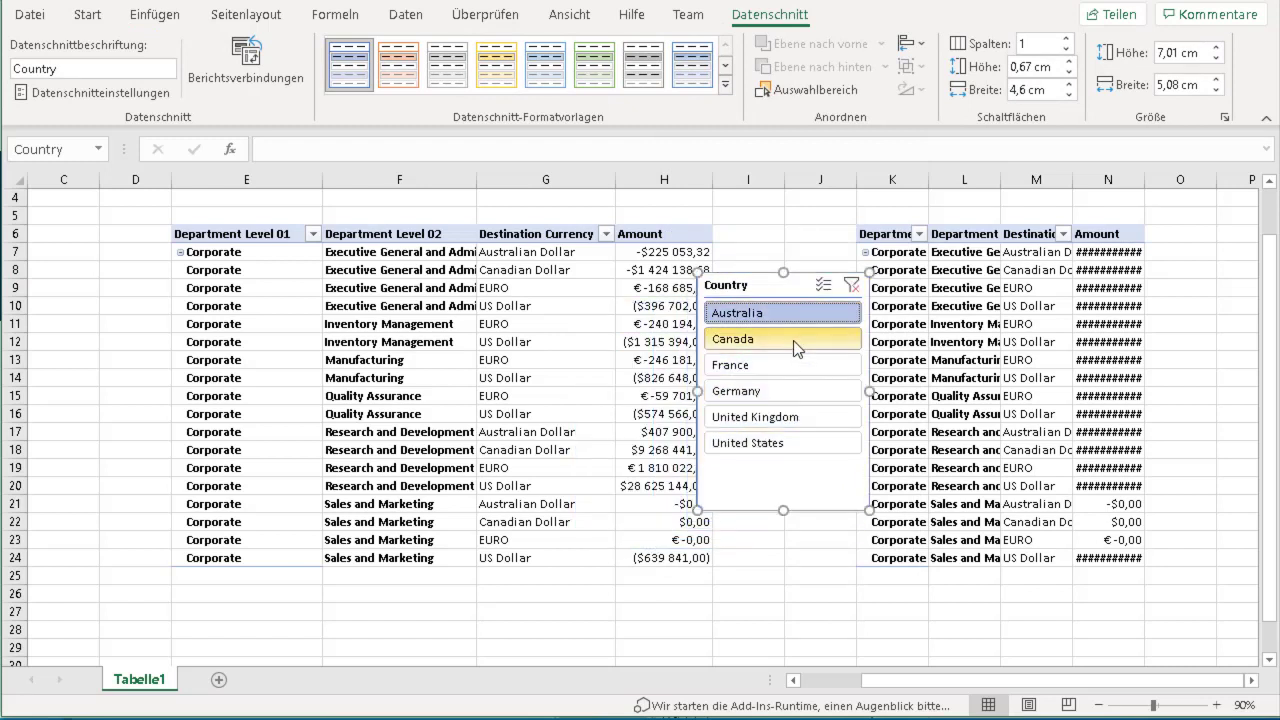
click(799, 344)
click(789, 388)
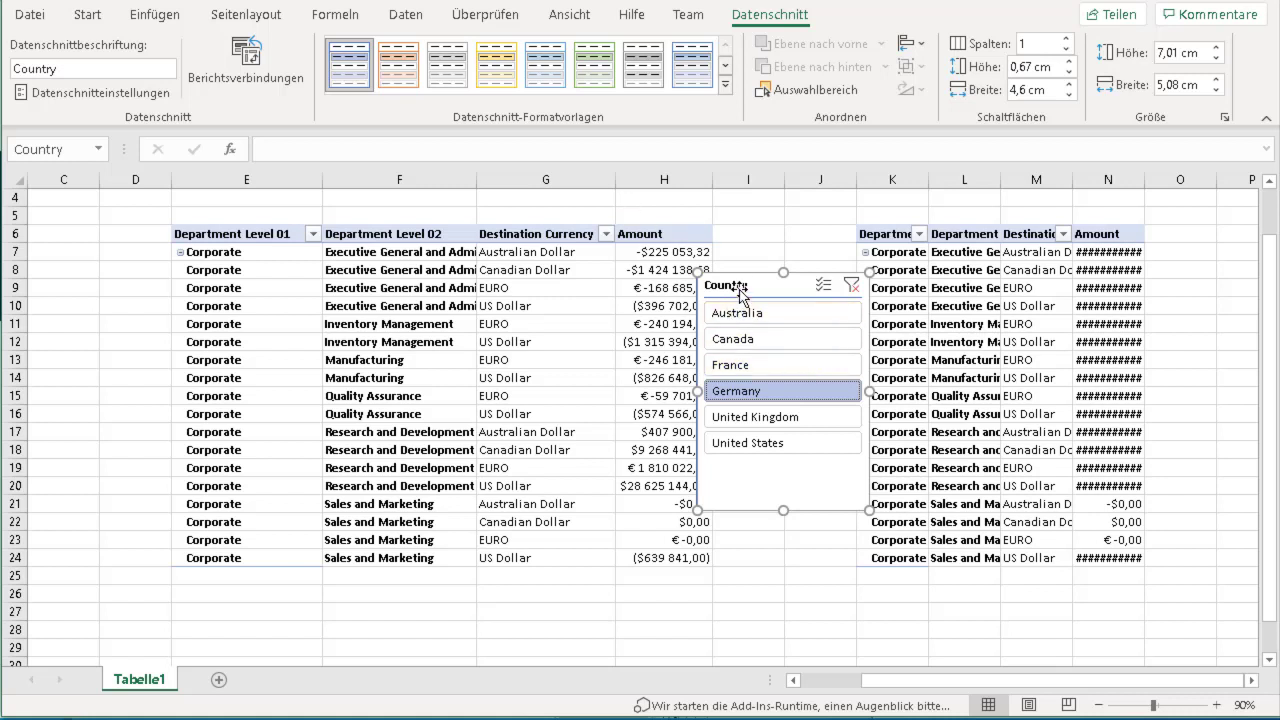
- Connect the Country slicer to both PivotTable1 and PivotTable2 via Berichtsverbindungen
click(238, 93)
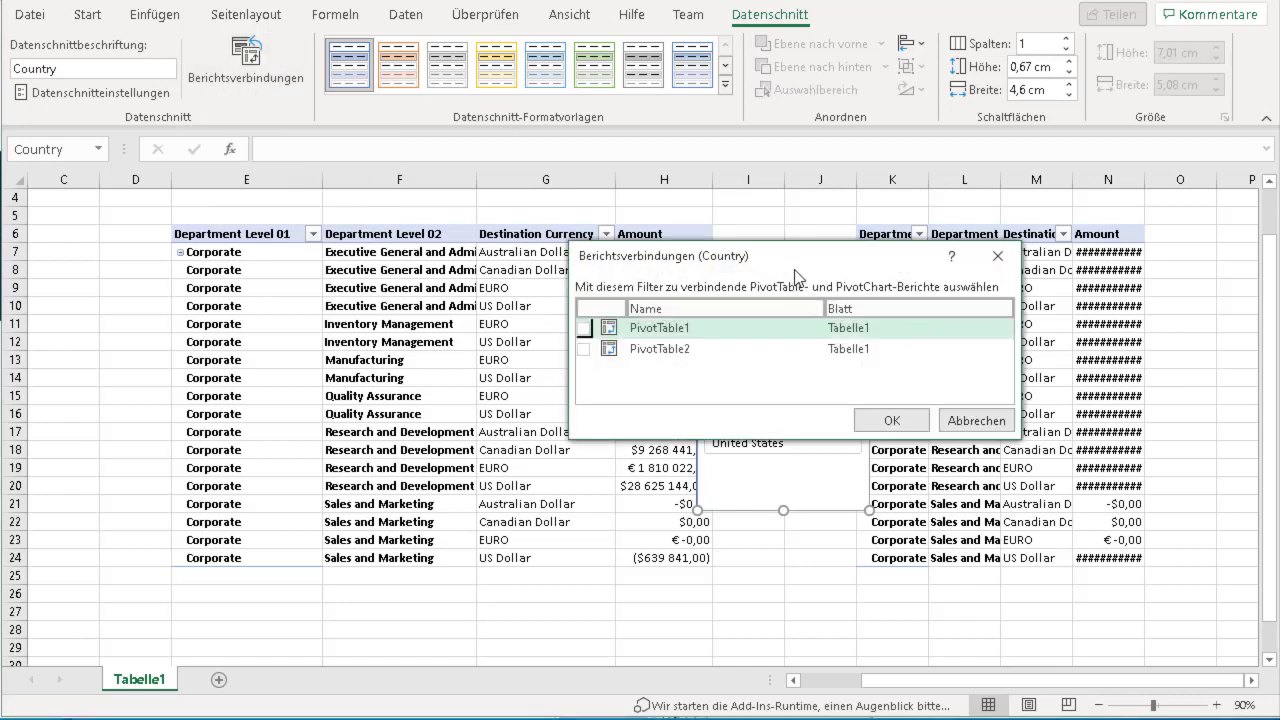
mouse_move(786, 268)
mouse_down()
mouse_move(808, 243)
mouse_move(865, 40)
mouse_up()
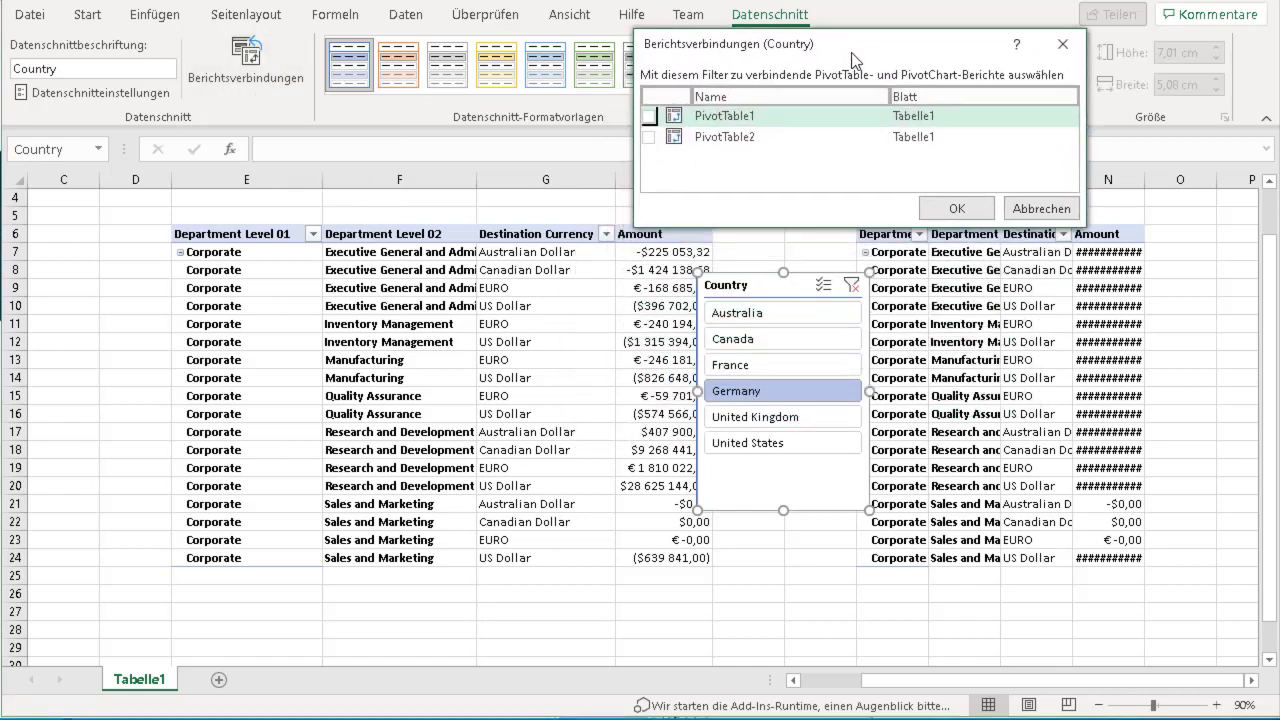
click(649, 116)
click(649, 137)
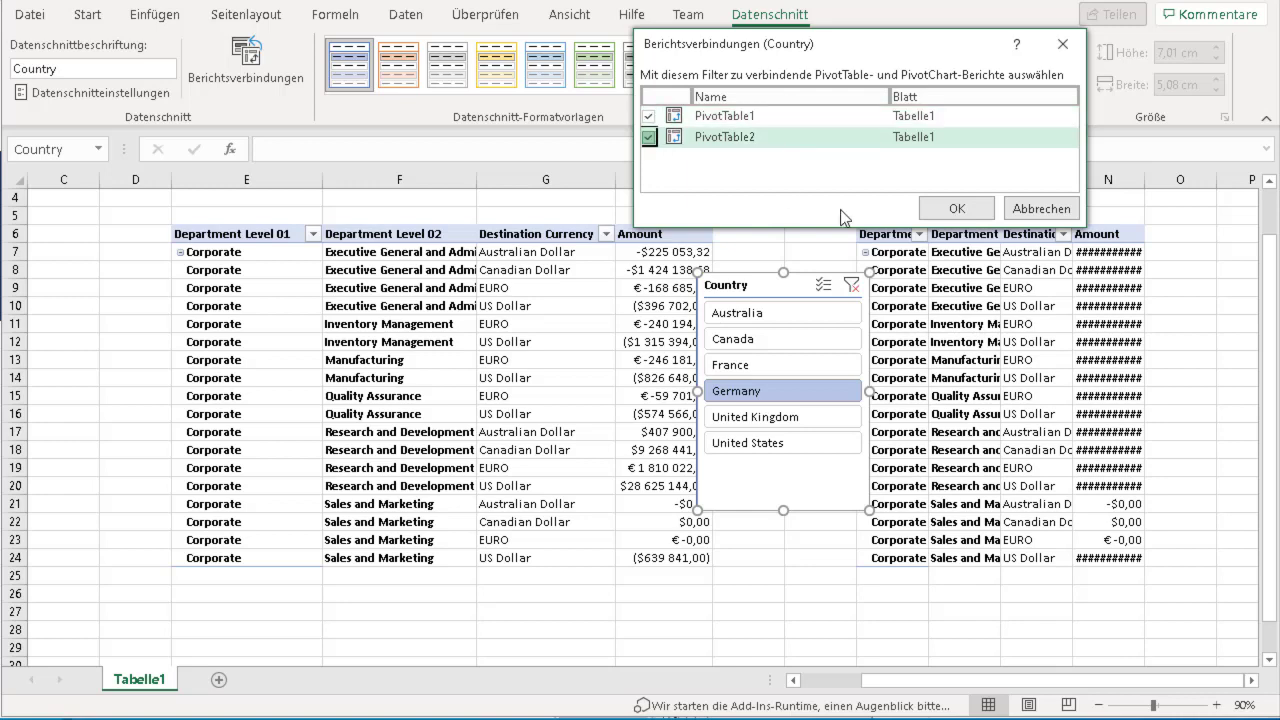
click(988, 217)
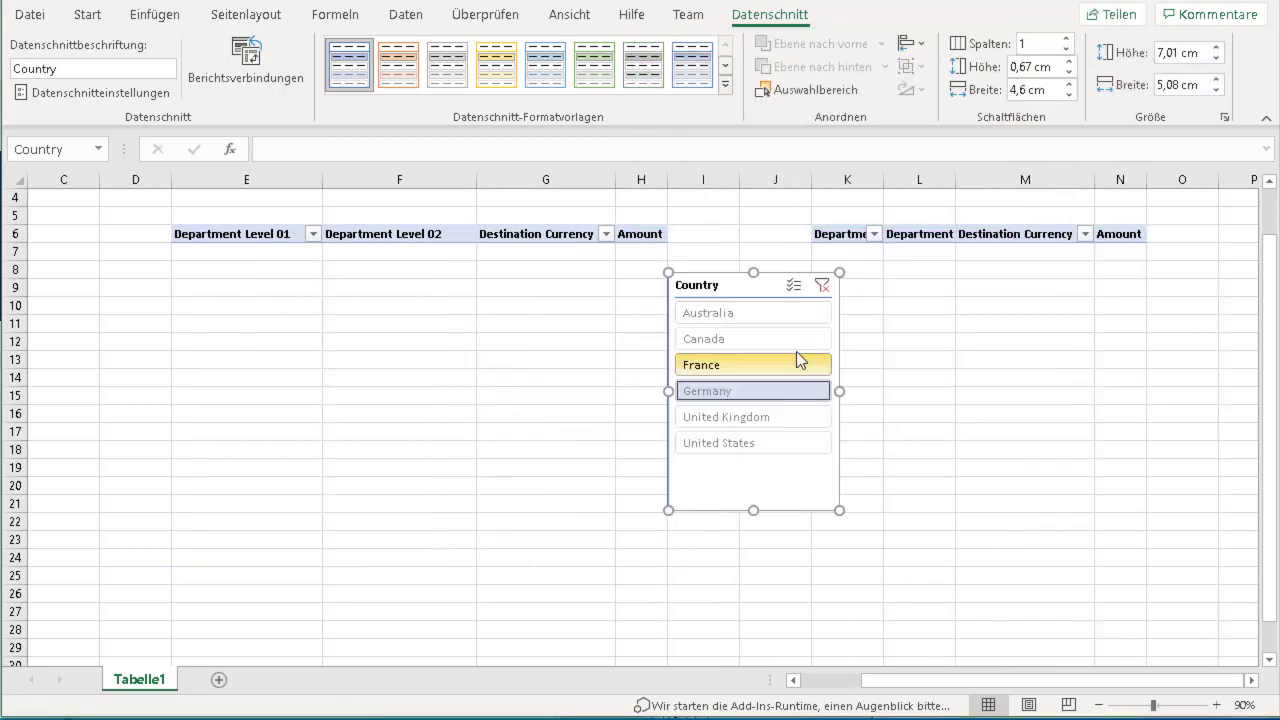
- Test Canada, Australia, United Kingdom and United States filters, then clear the slicer filter
click(777, 345)
click(775, 318)
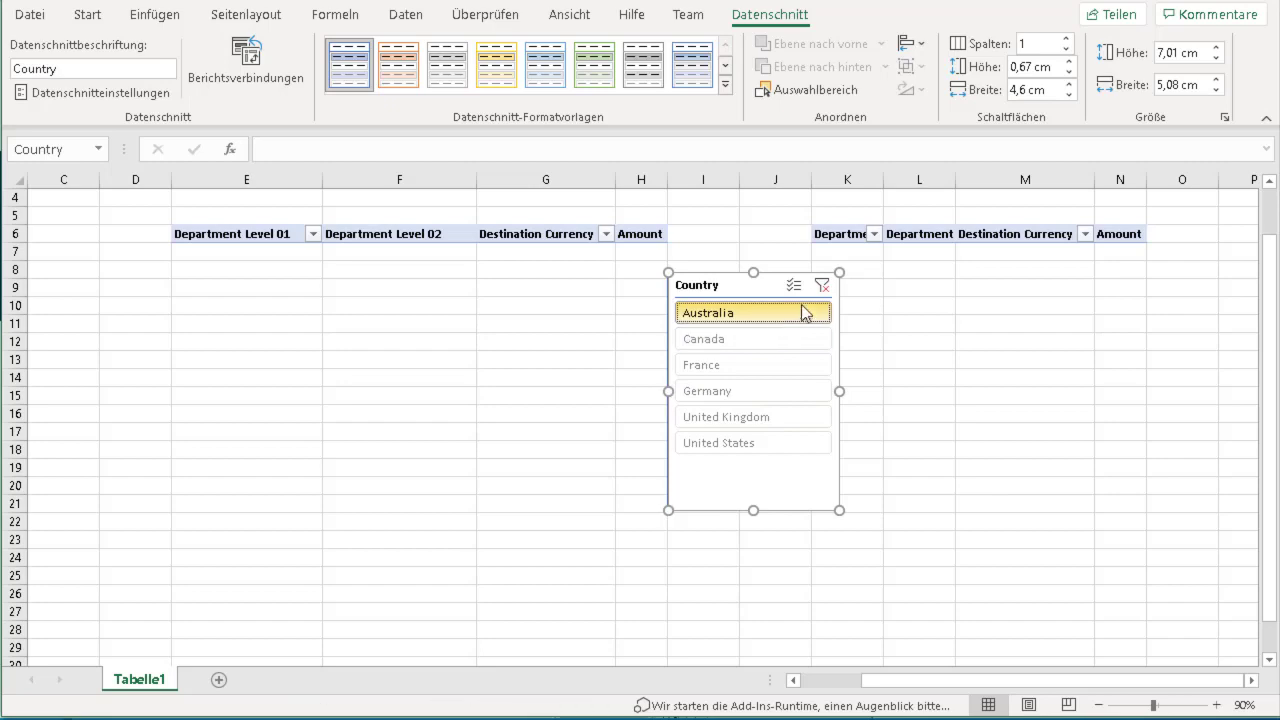
click(766, 417)
click(765, 444)
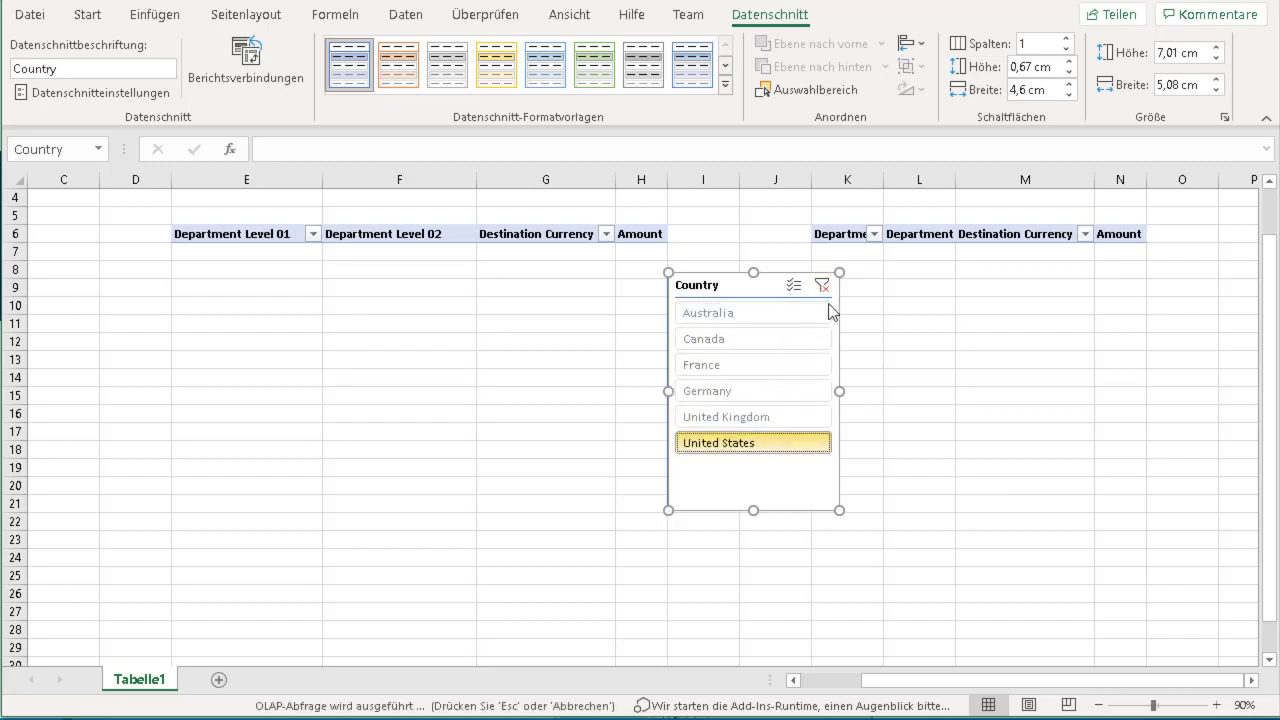
click(818, 338)
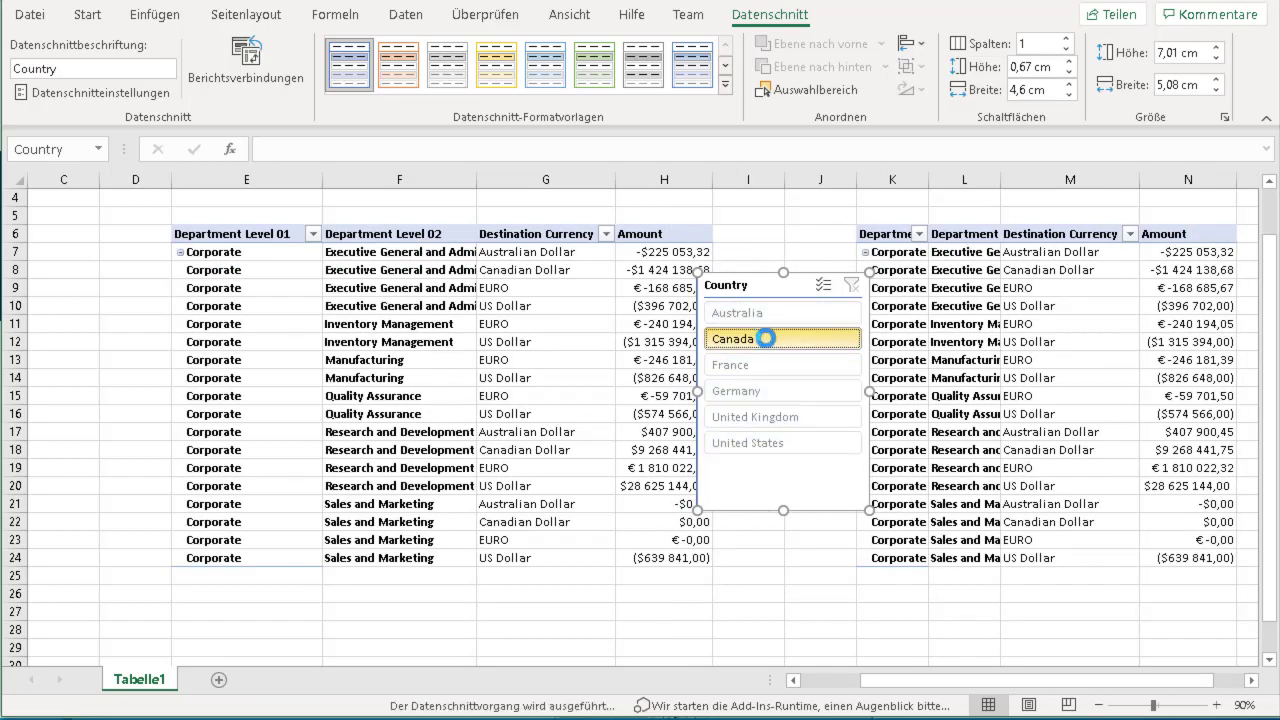
click(822, 286)
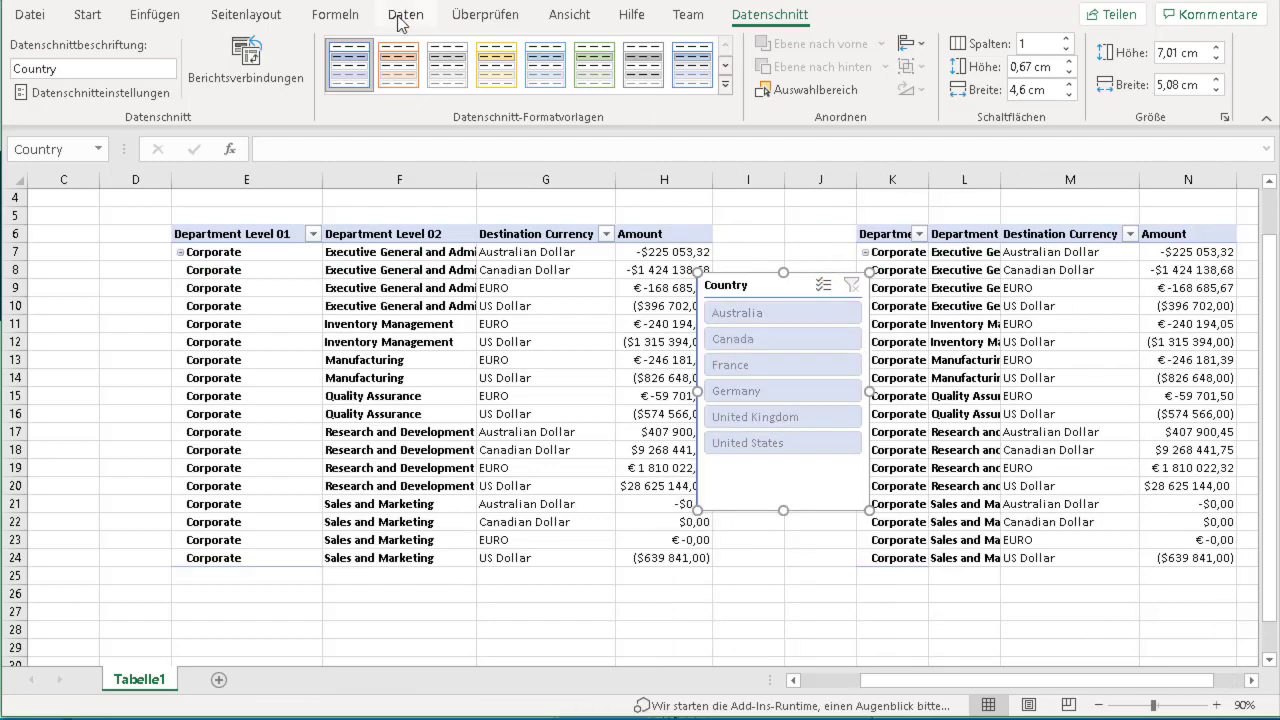
- Disconnect the Country slicer from PivotTable1, leaving it linked only to PivotTable2
click(250, 75)
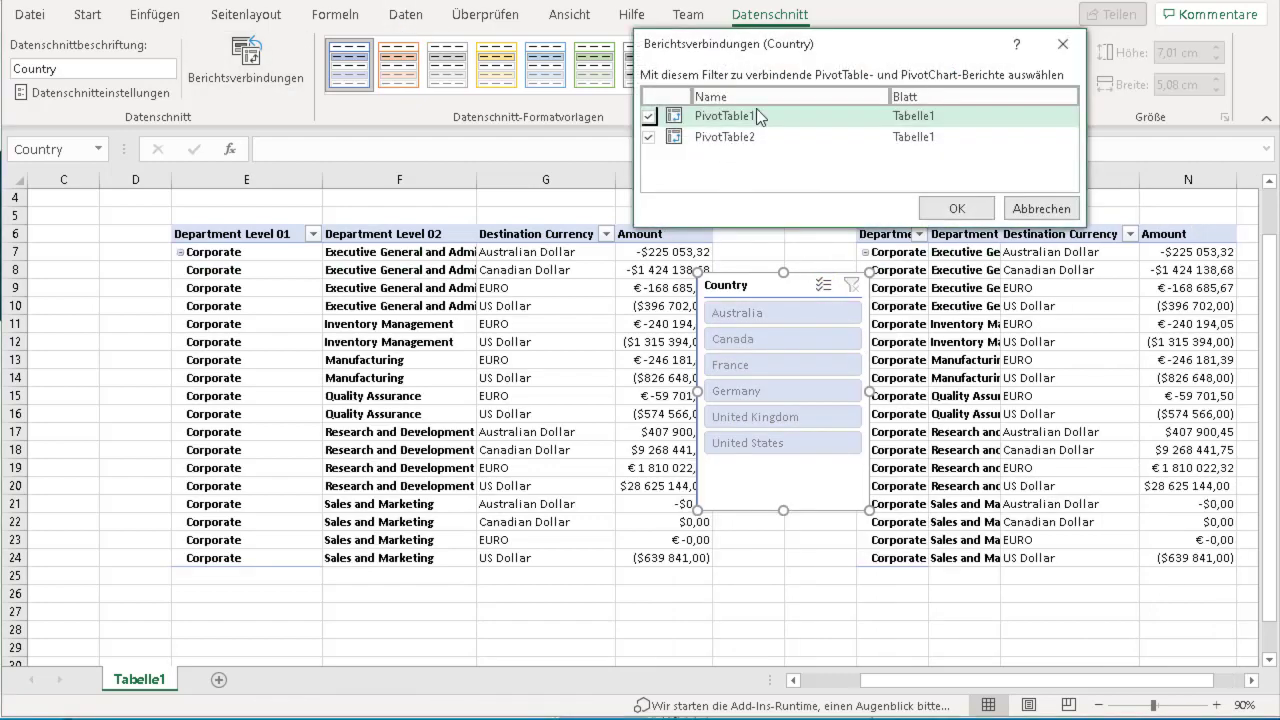
drag(790, 55, 668, 166)
click(527, 227)
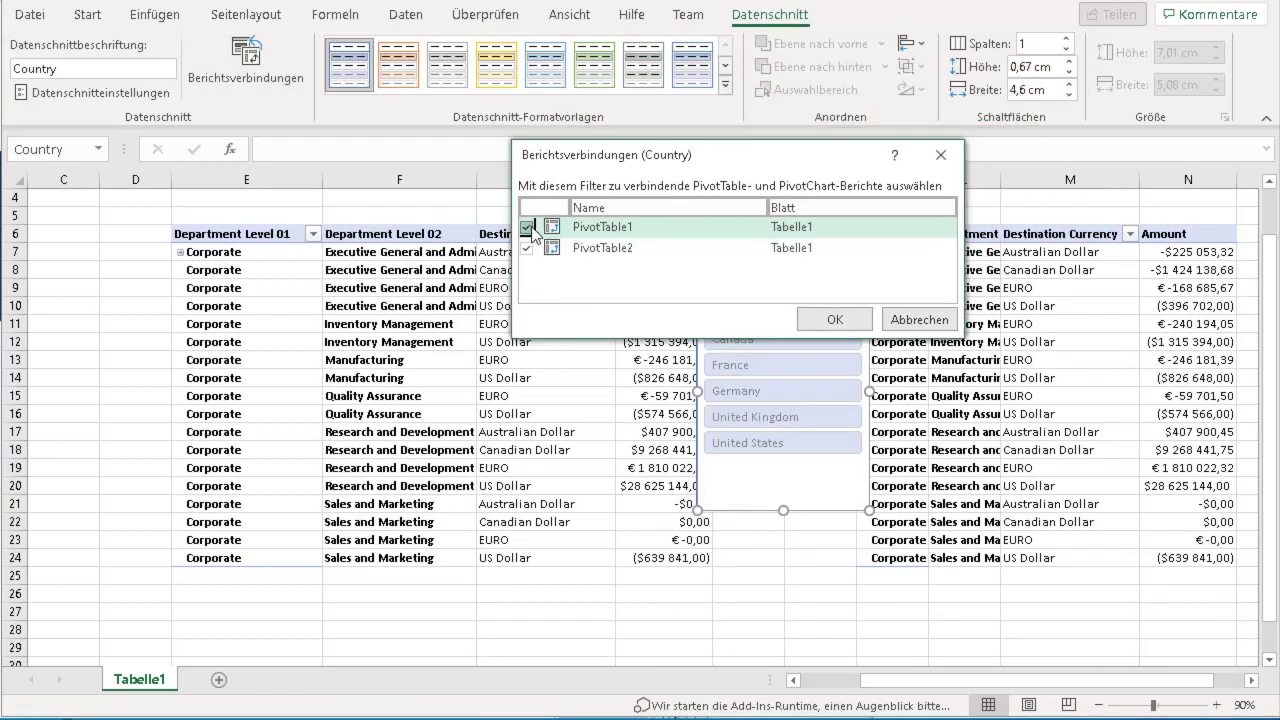
click(835, 320)
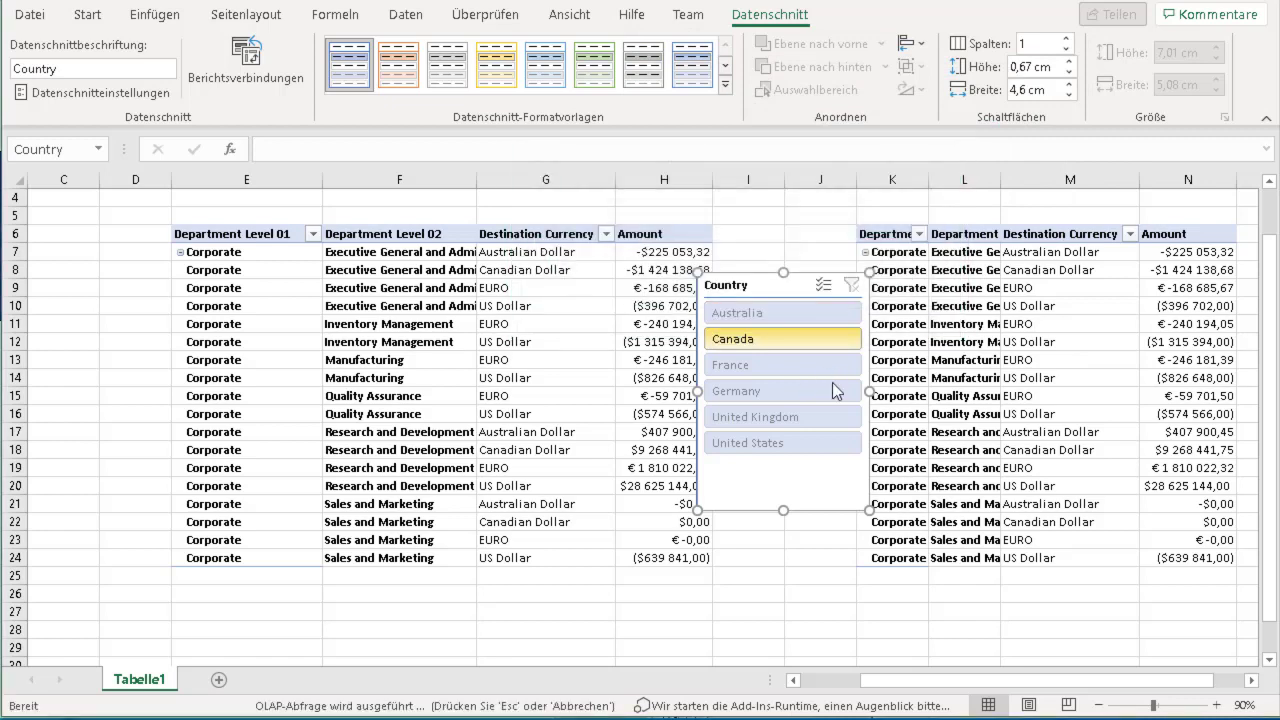
- Test the slicer with Australia, Canada and Germany, then clear the country filter
click(804, 313)
click(802, 338)
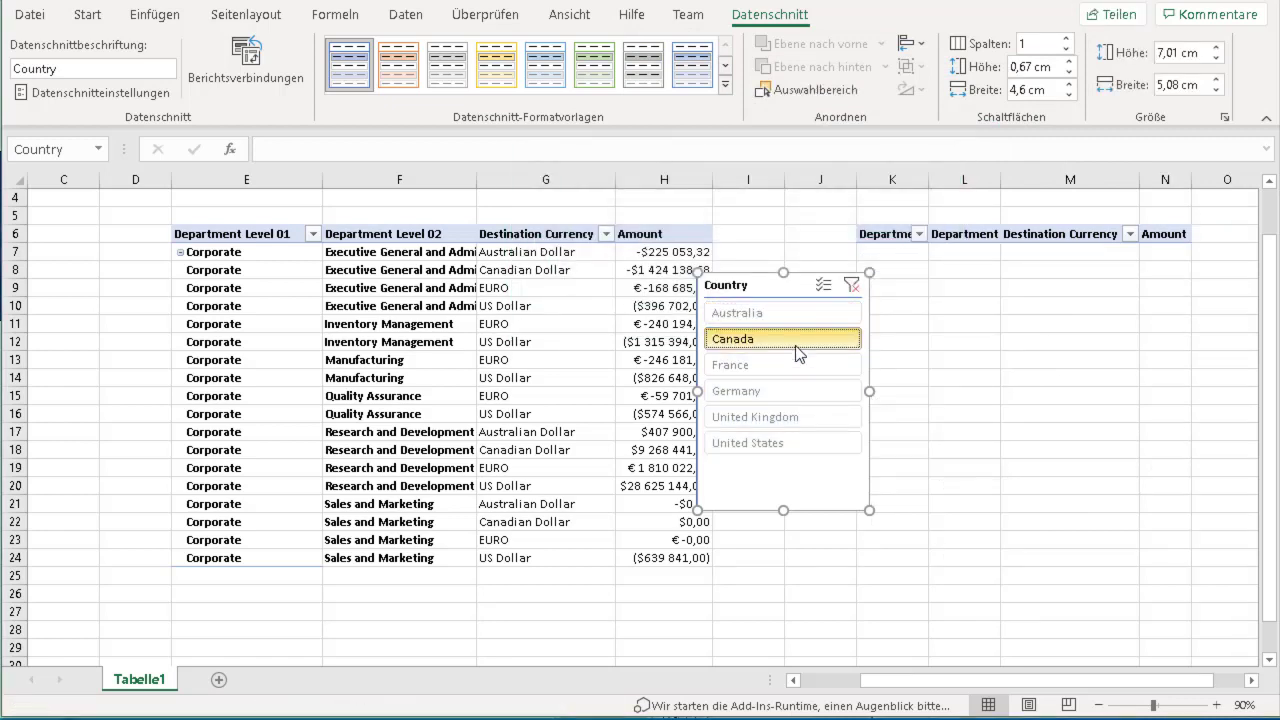
click(800, 390)
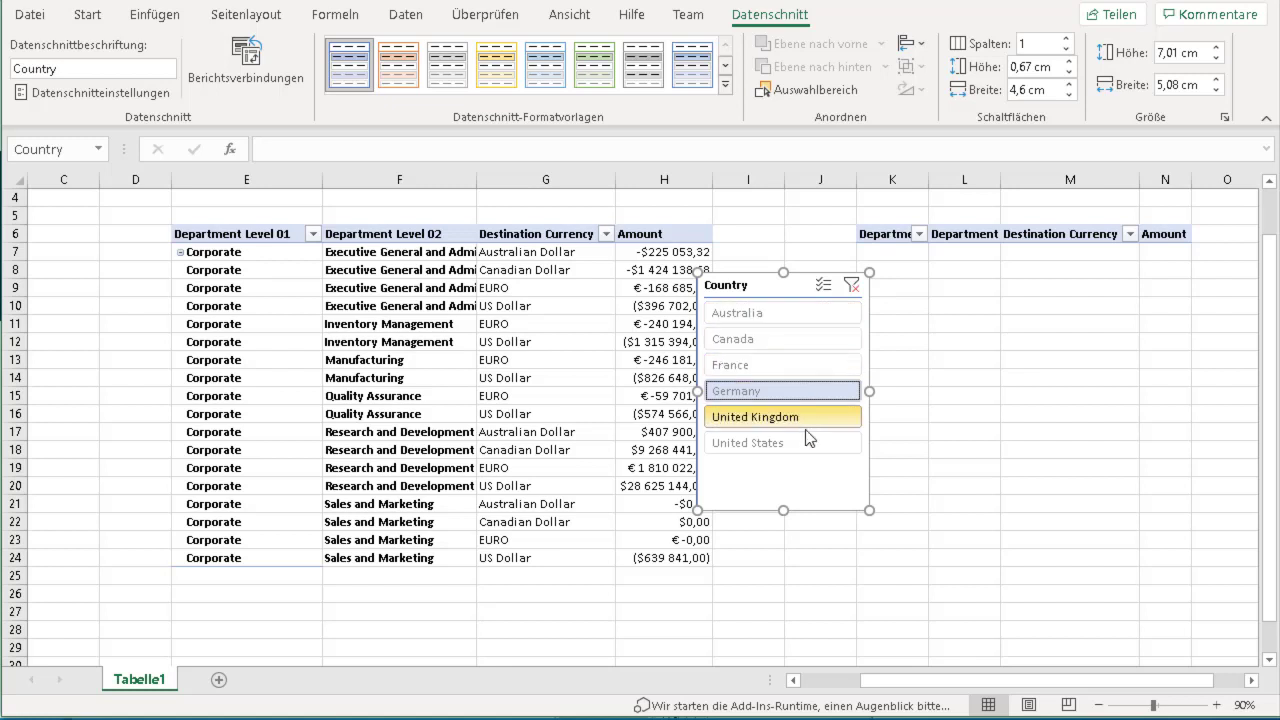
click(852, 287)
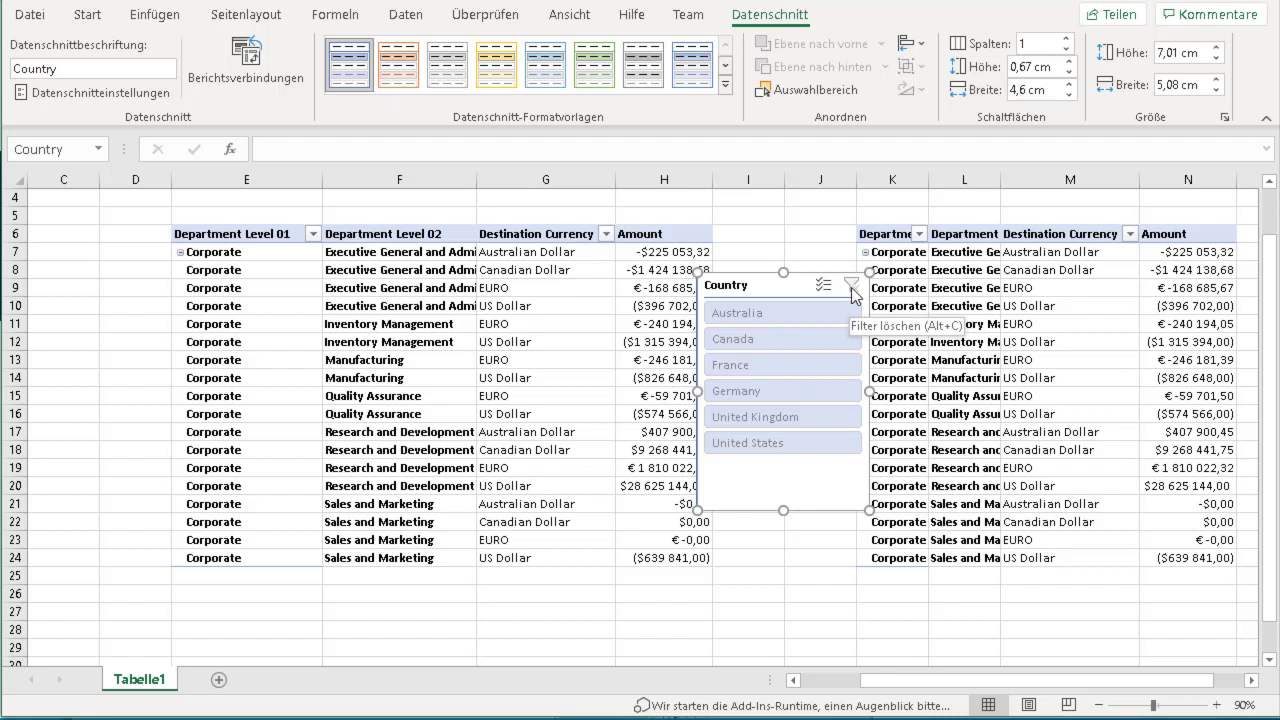
- Make the left PivotTable refresh on file open ('Aktualisieren beim Öffnen der Datei') in PivotTable-Optionen
right_click(388, 300)
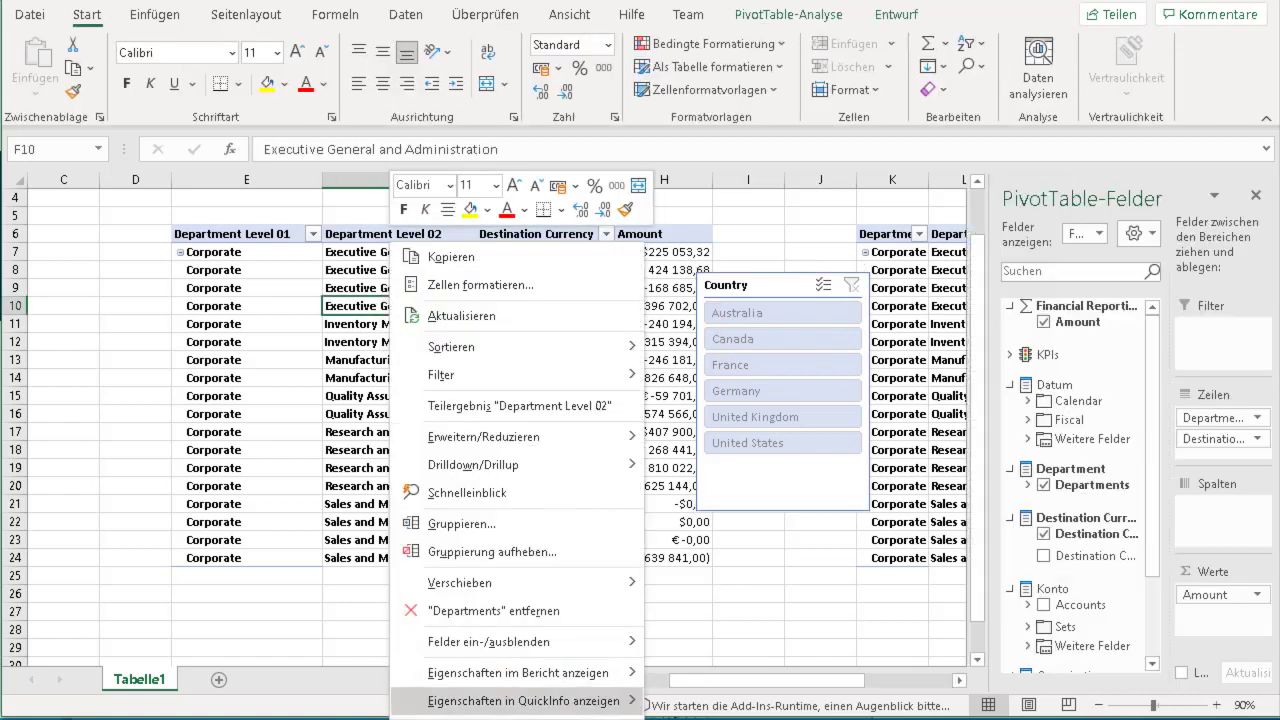
click(470, 716)
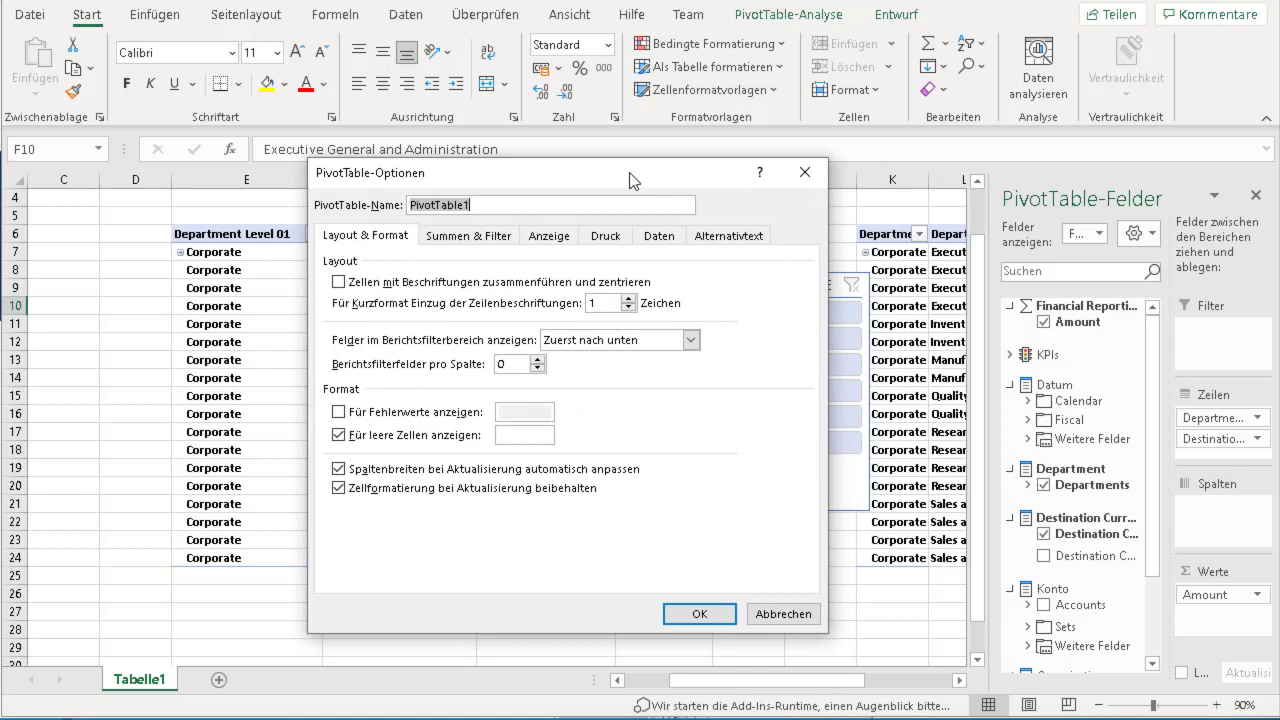
click(662, 238)
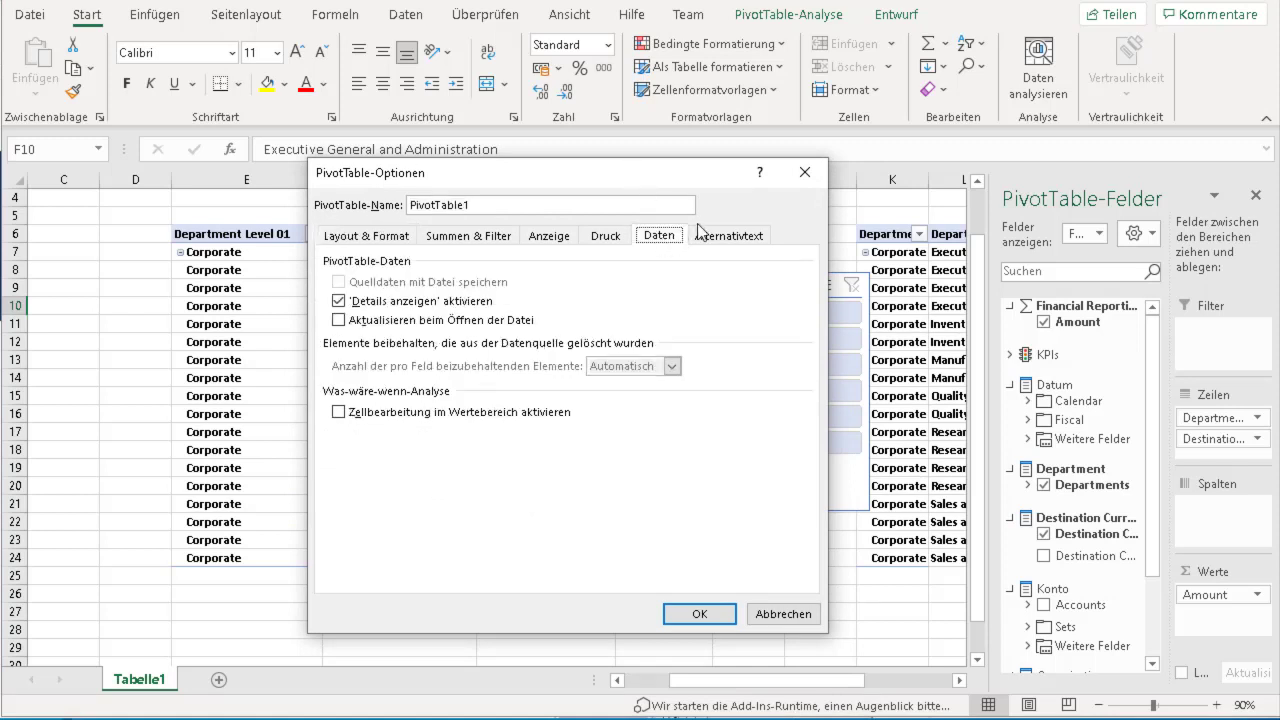
click(398, 332)
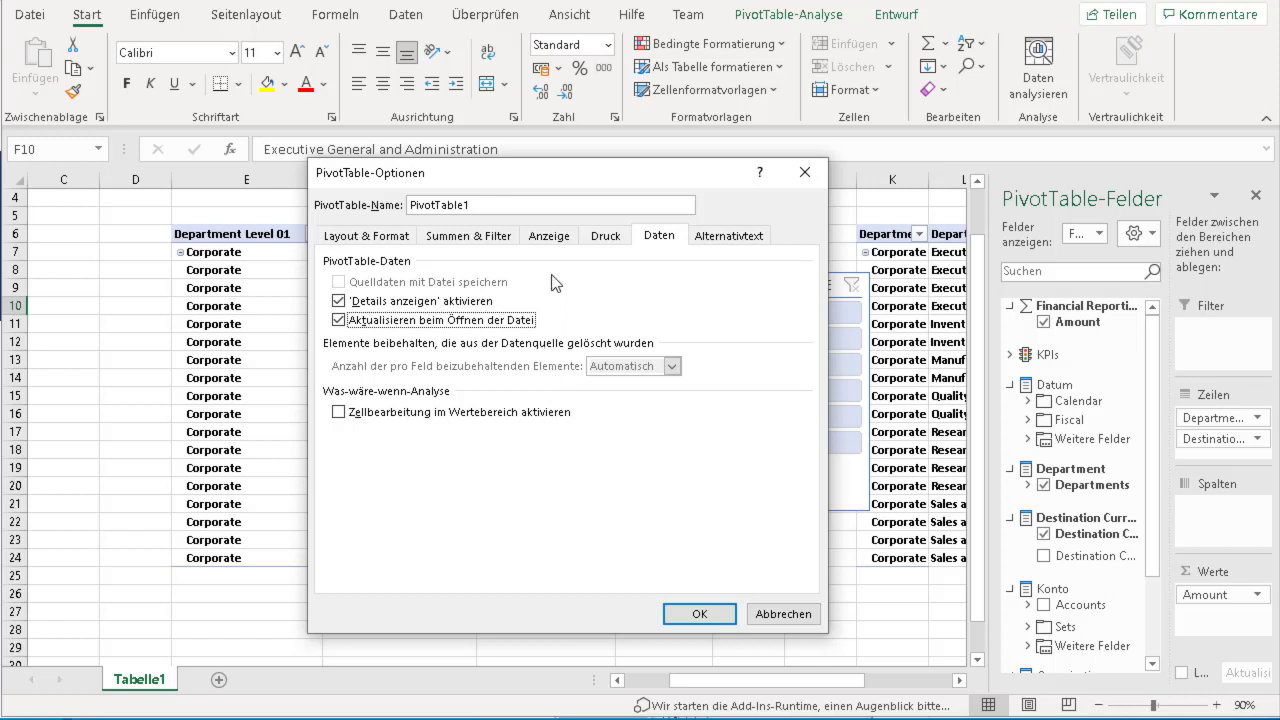
click(551, 237)
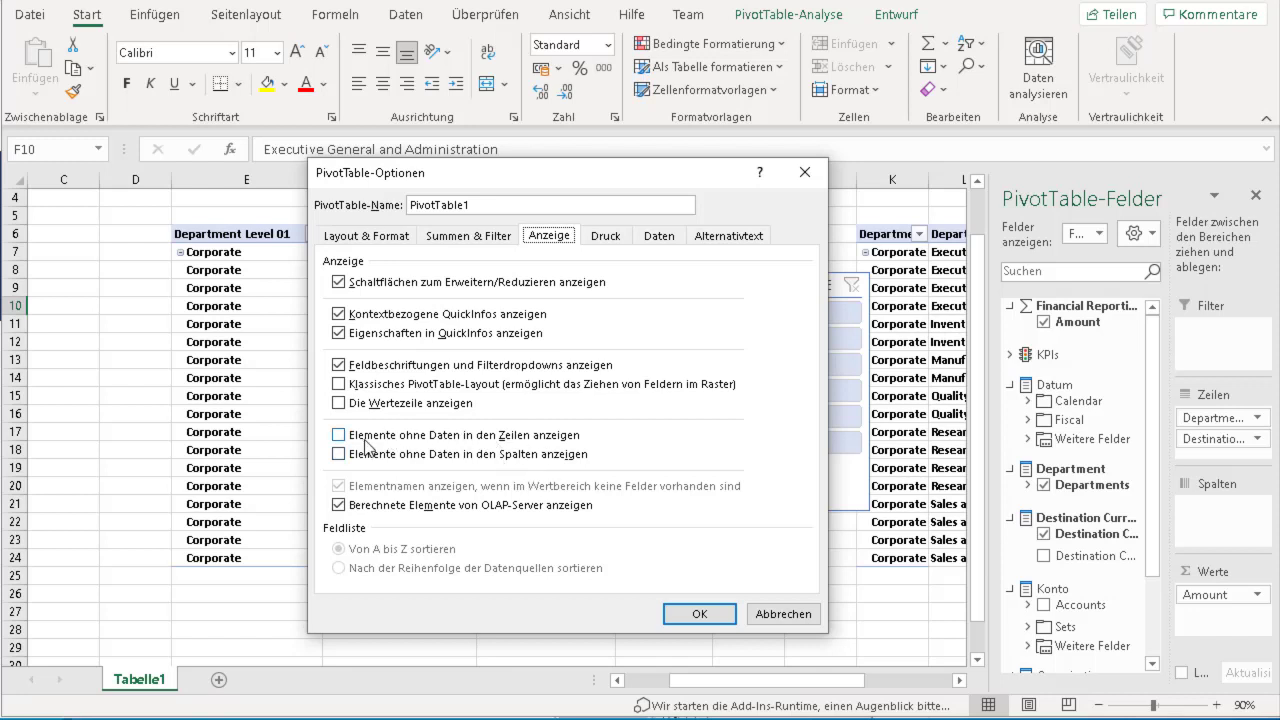
- Enable 'Elemente ohne Daten in den Zeilen anzeigen' for the left PivotTable and nudge the Country slicer right
click(539, 441)
click(698, 613)
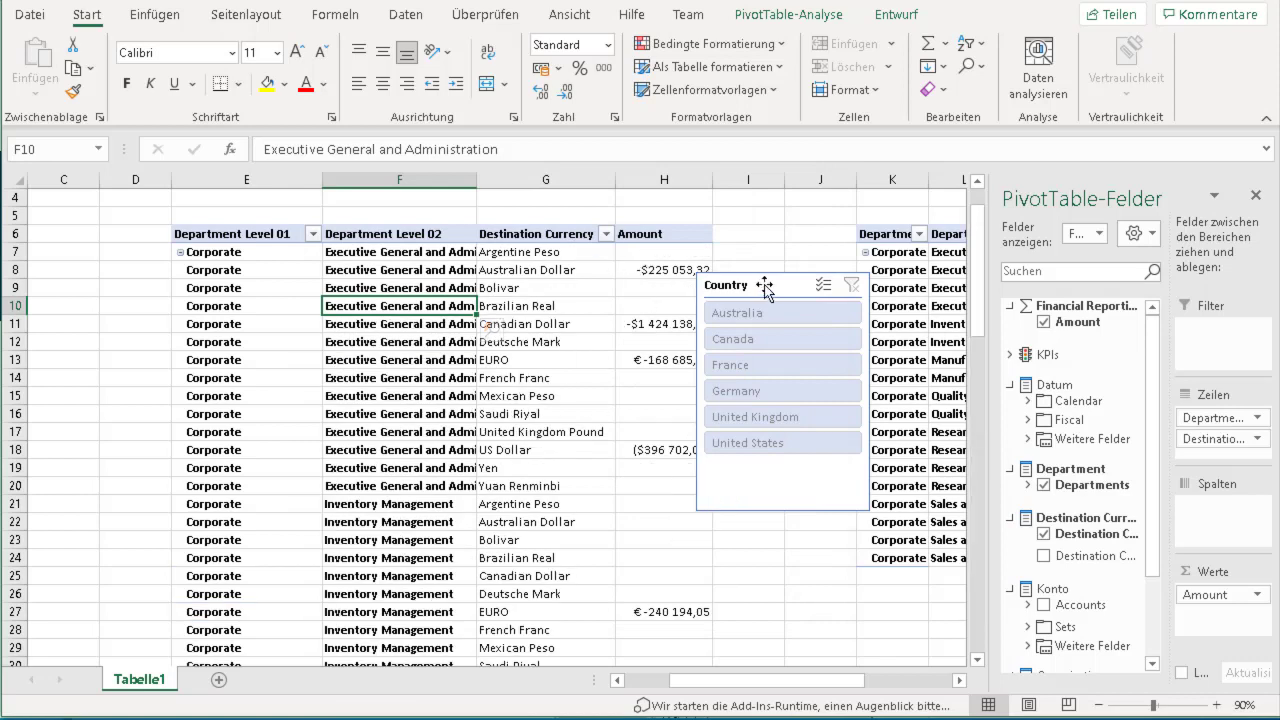
drag(766, 286, 906, 291)
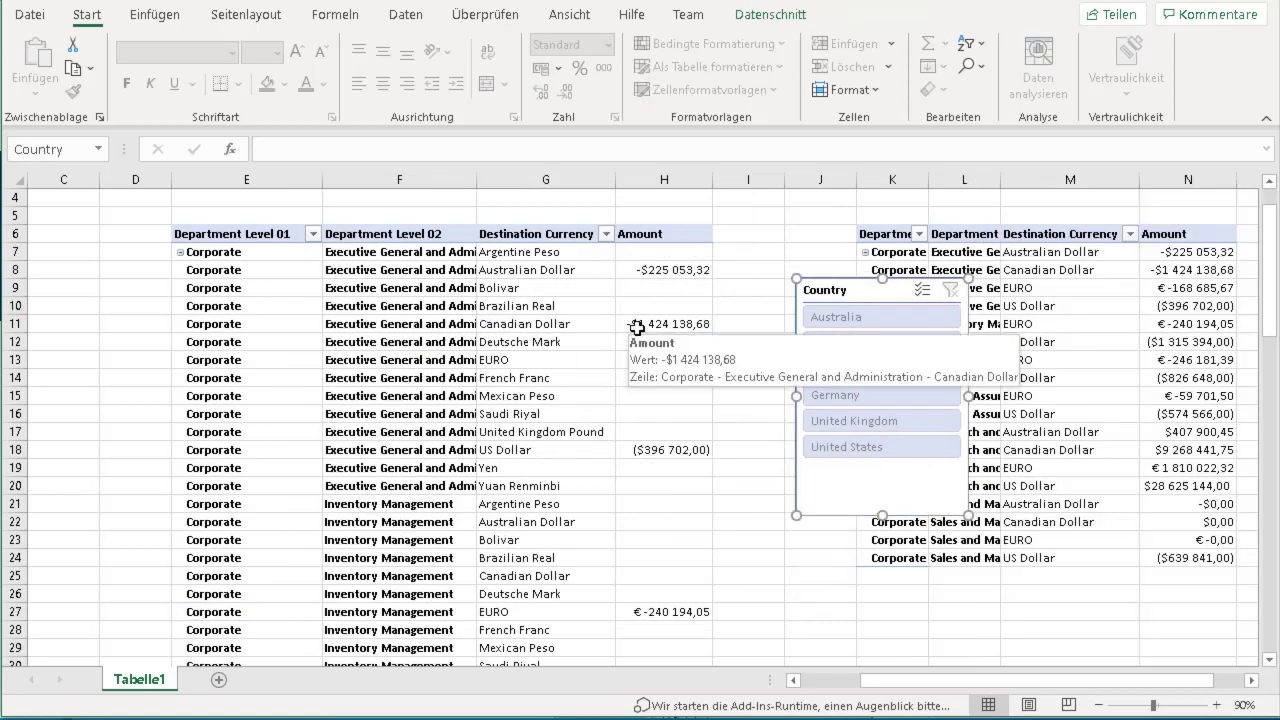